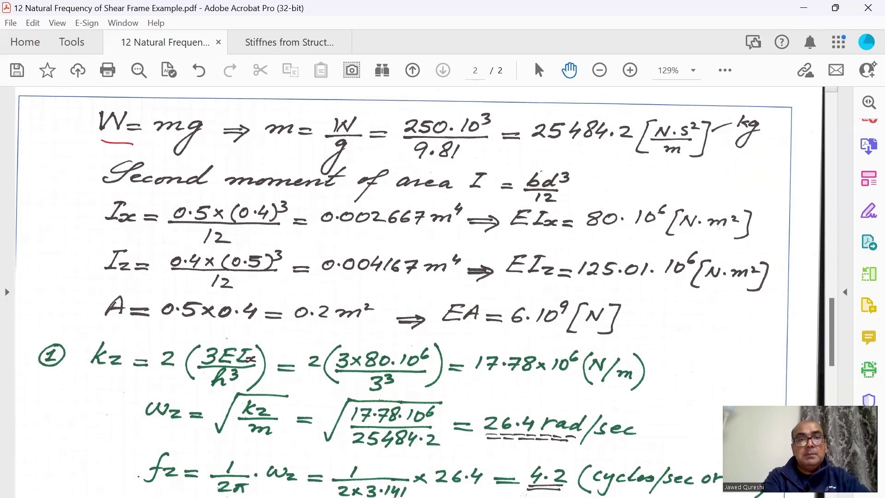
Mark up the mass equation in red, underlining m, 25484.2 and kg and circling the divisor 9.81.
left_click_drag(270, 147, 298, 146)
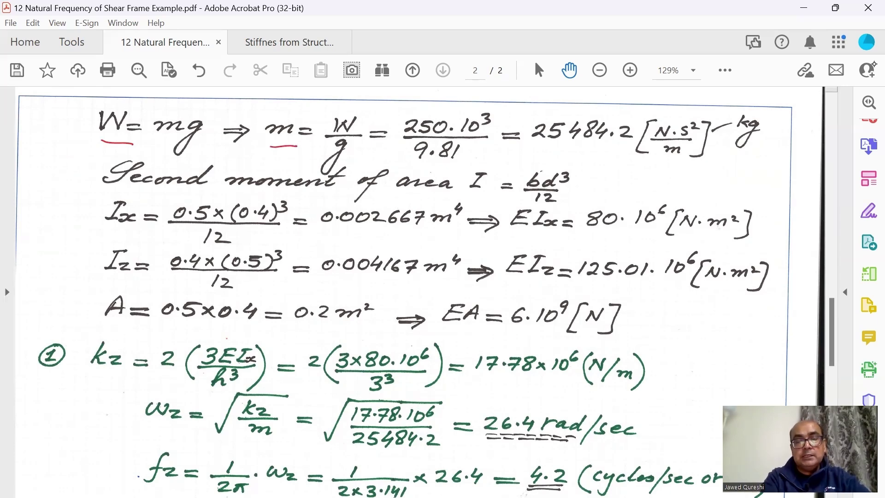
mouse_move(465, 163)
left_mouse_down()
mouse_move(433, 132)
mouse_move(398, 172)
mouse_move(469, 160)
left_mouse_up()
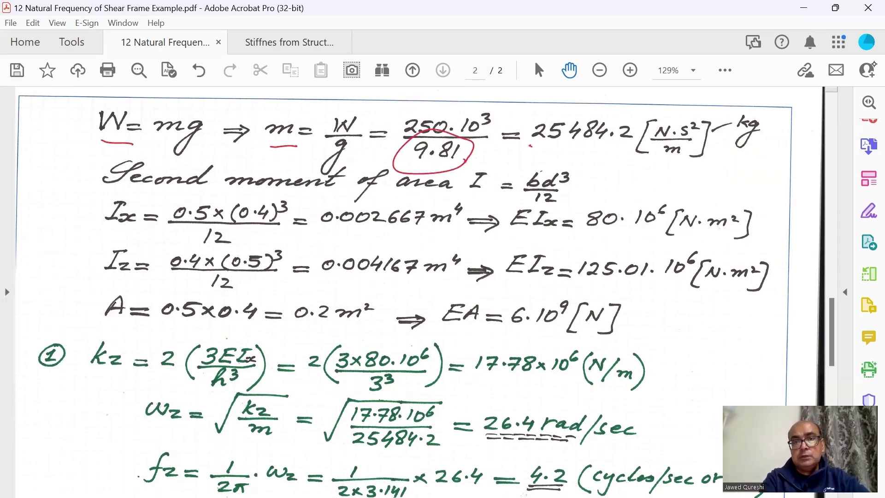
left_click_drag(531, 146, 626, 148)
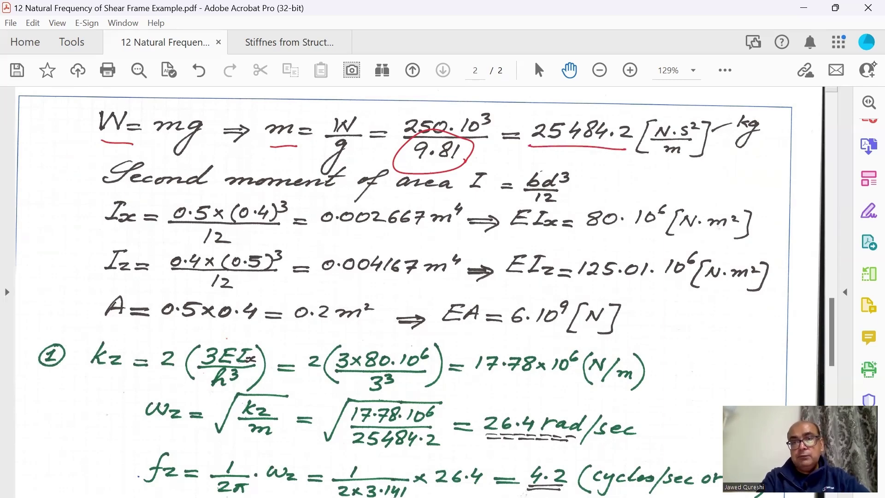
left_click_drag(722, 159, 766, 151)
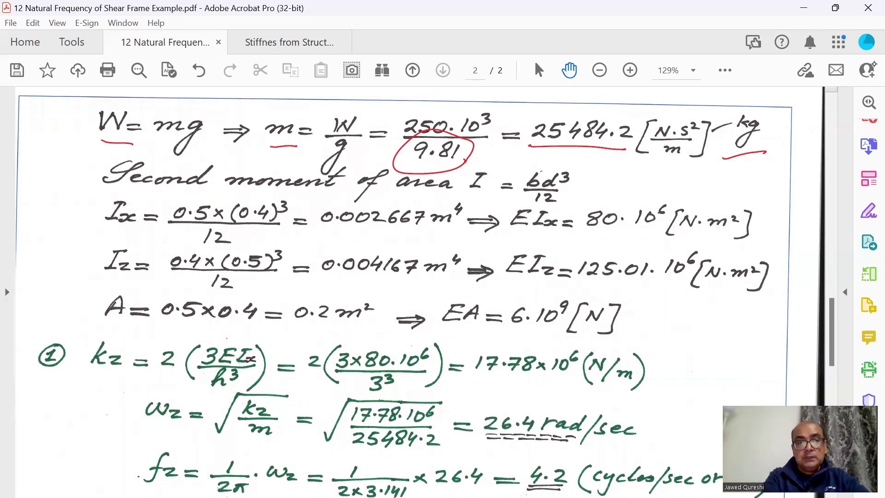
Annotate the section properties: circle 0.5 in Ix, underline EIx, 80·10⁶, 0.004167 and EIz, and tick EA = 6·10⁹ N.
left_click_drag(209, 193, 216, 199)
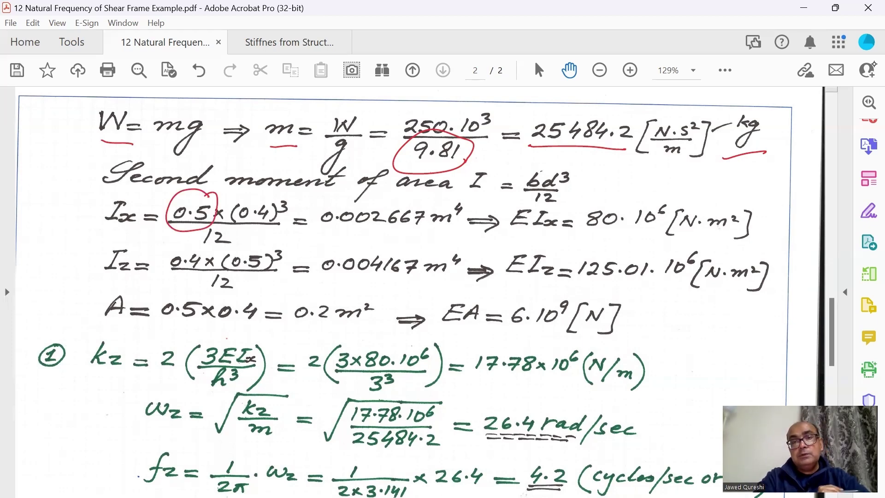
left_click_drag(505, 233, 652, 237)
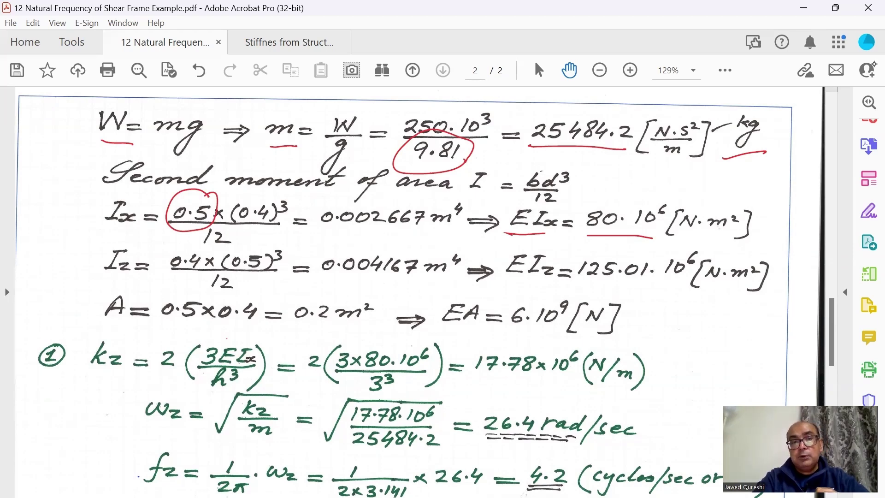
left_click_drag(332, 282, 416, 281)
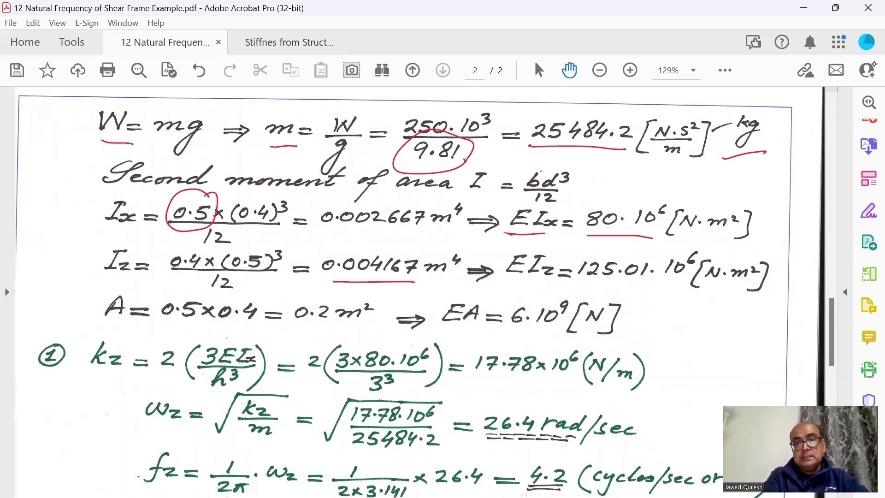
left_click_drag(512, 290, 563, 290)
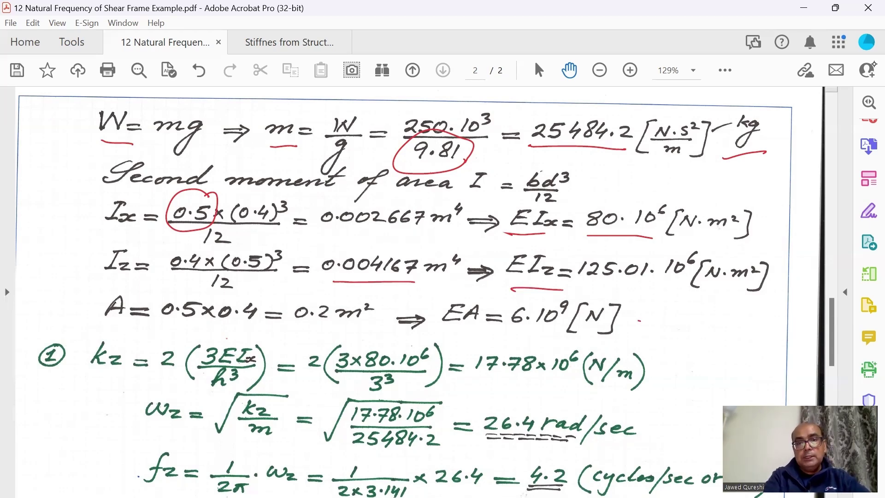
left_click_drag(639, 321, 667, 310)
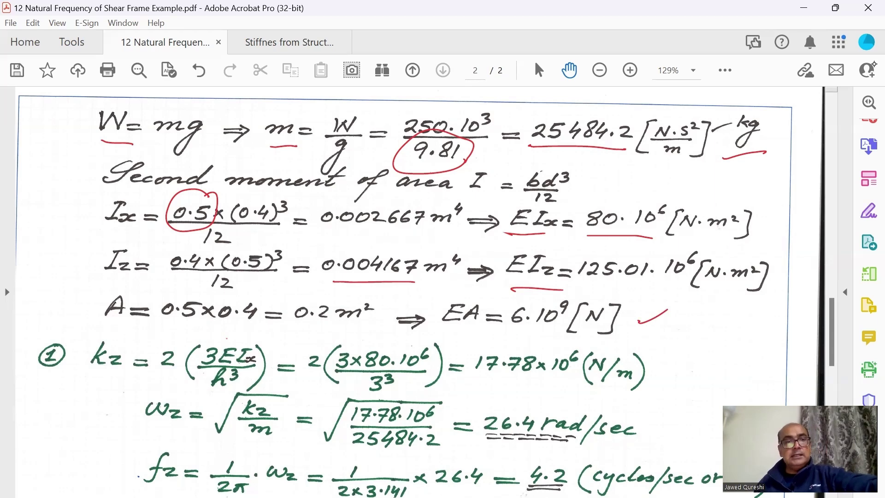
Compare the hand-calculated z-direction frequency with the mode 1 animation in Abaqus/Viewer and return to the PDF.
scroll(415, 276, "down", 3)
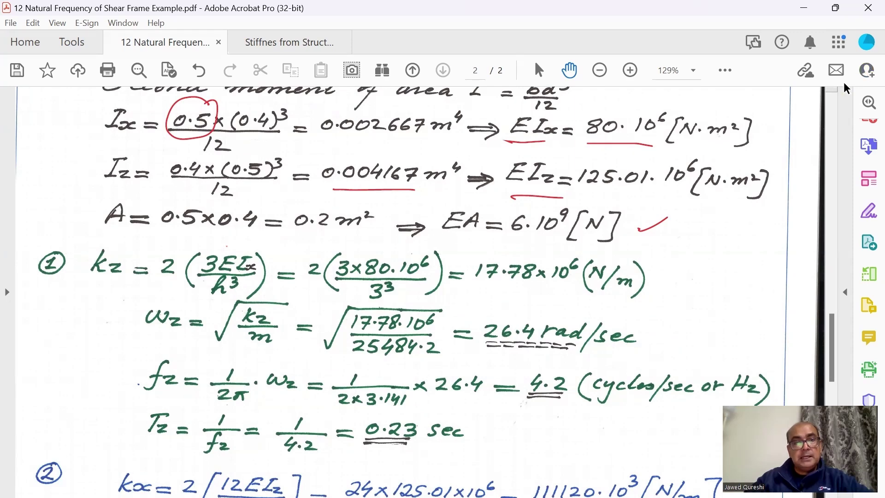
left_click(443, 490)
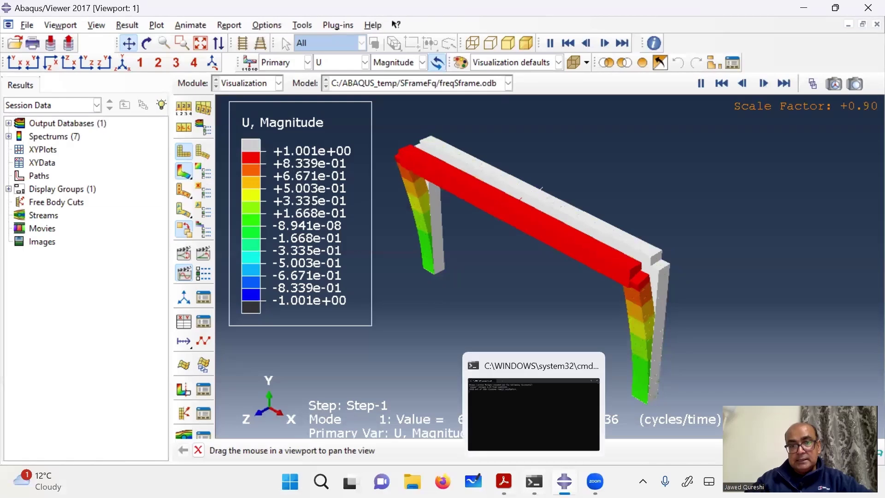
left_click(428, 449)
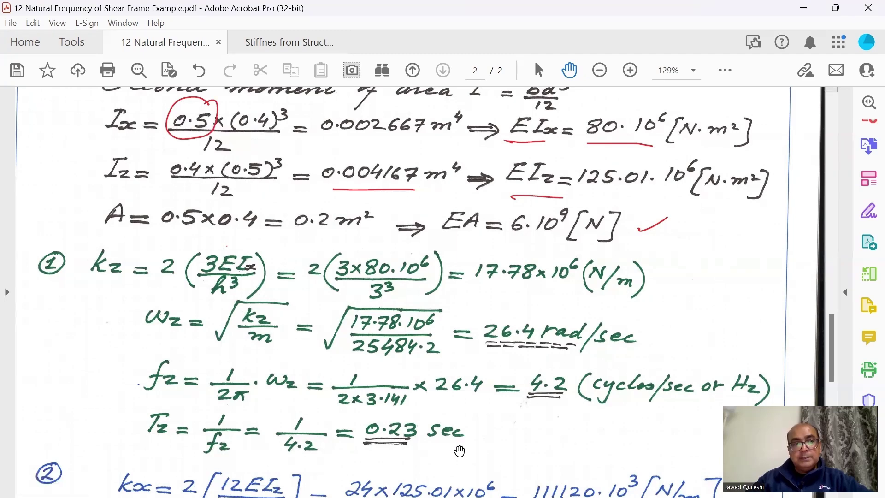
Review the x-direction frequency calculation and compare it with mode 2 in Abaqus/Viewer, returning to the PDF.
scroll(470, 445, "down", 5)
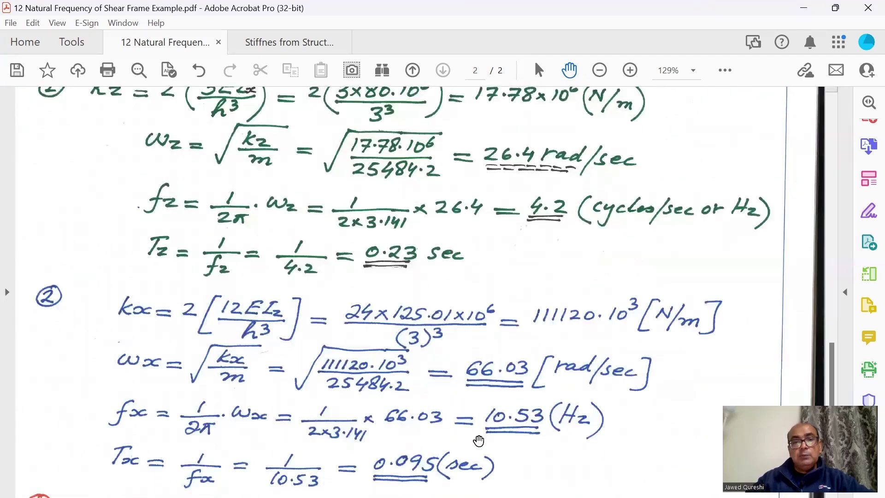
scroll(479, 441, "down", 1)
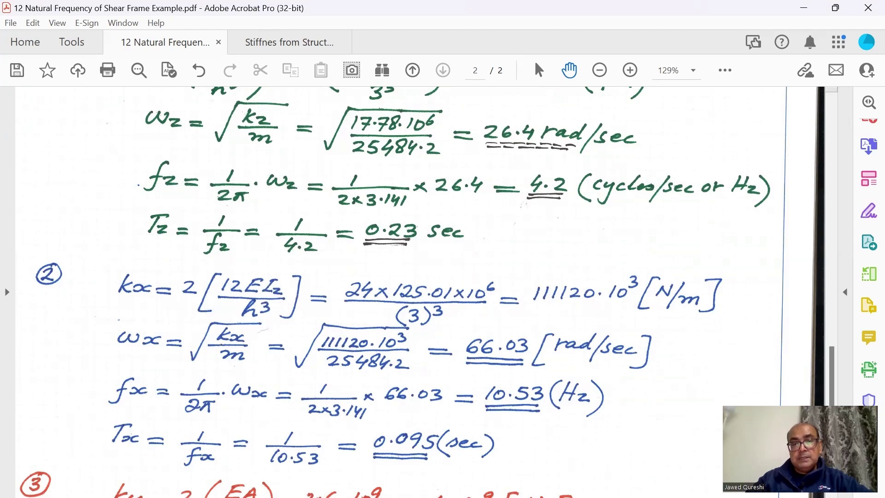
left_click(562, 408)
left_click(191, 277)
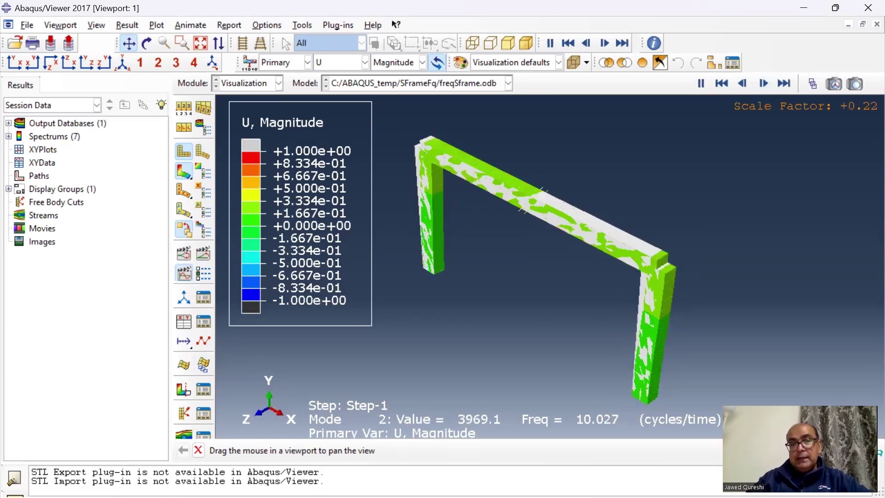
left_click(529, 472)
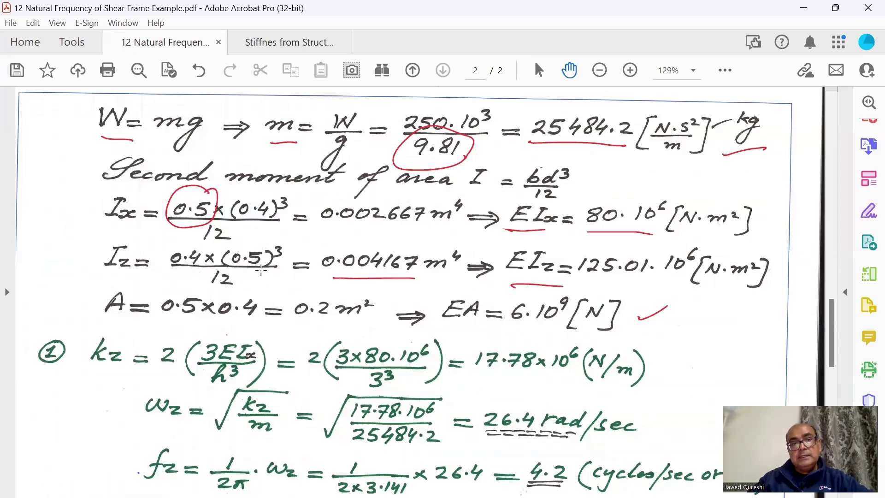
Review the y-direction stiffness and frequency calculation in the PDF and compare it with mode 3 in Abaqus/Viewer.
scroll(257, 269, "down", 5)
scroll(258, 351, "down", 5)
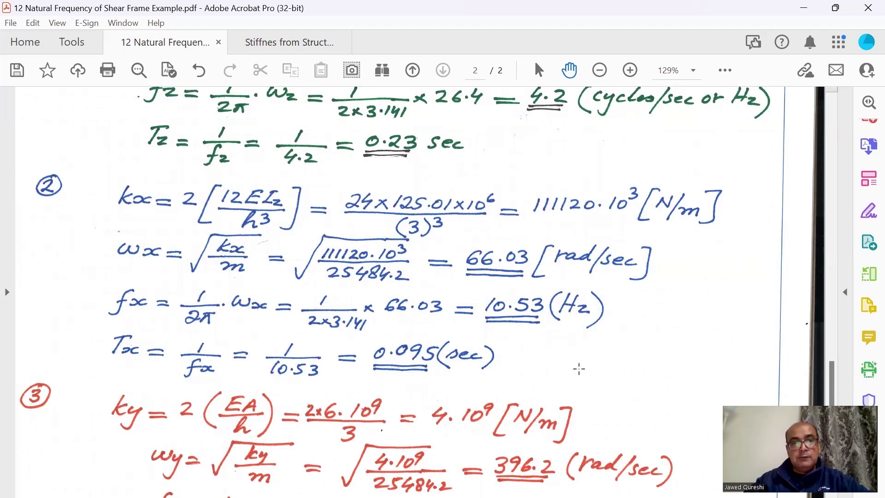
key("alt+Tab")
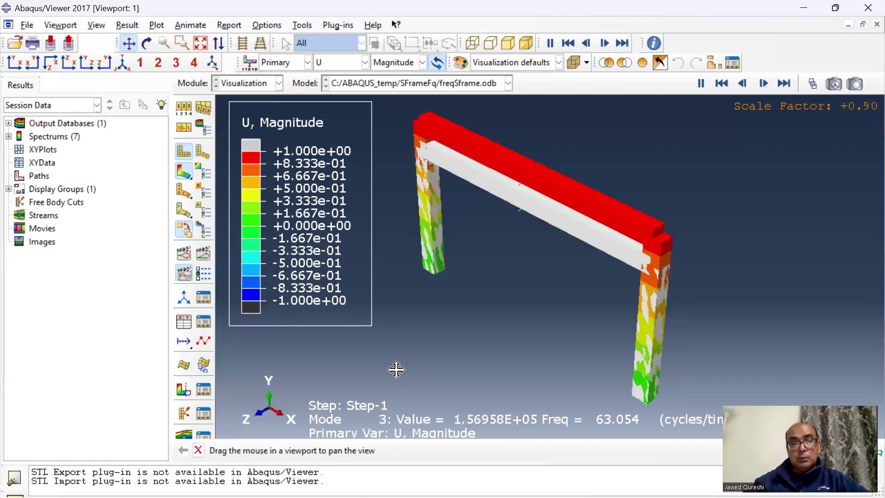
key("alt+Tab")
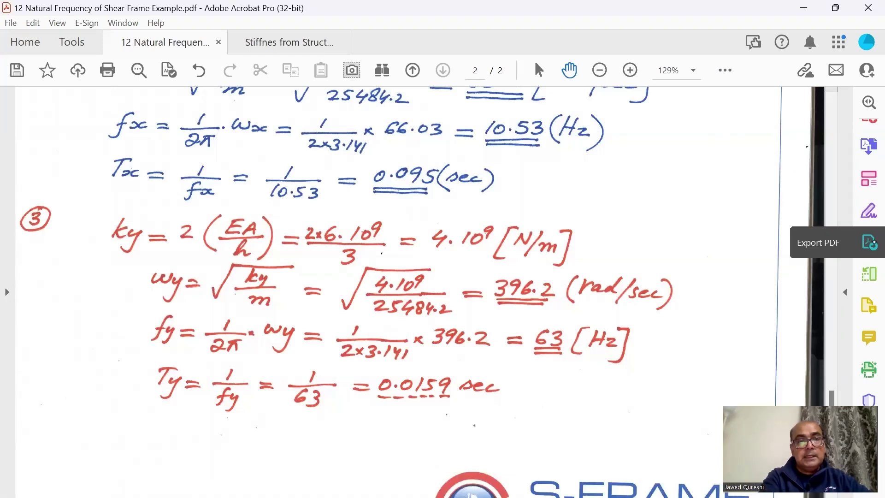
left_click_drag(441, 254, 484, 258)
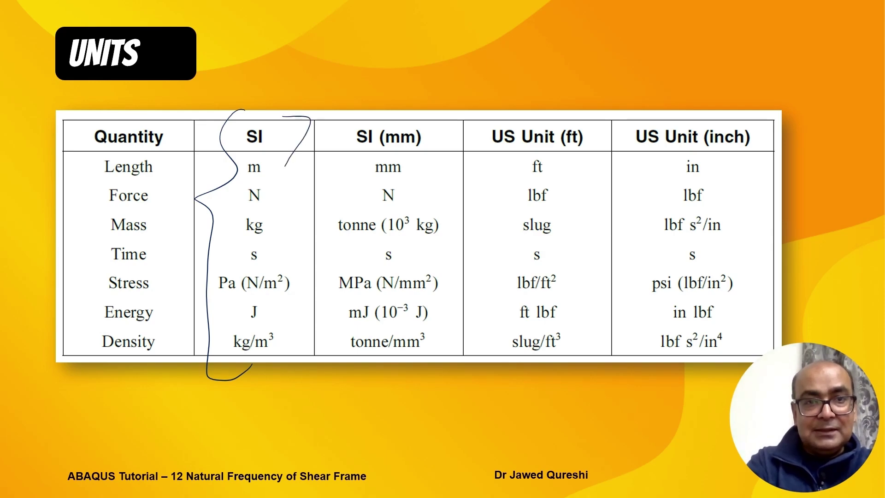
left_click_drag(302, 377, 295, 385)
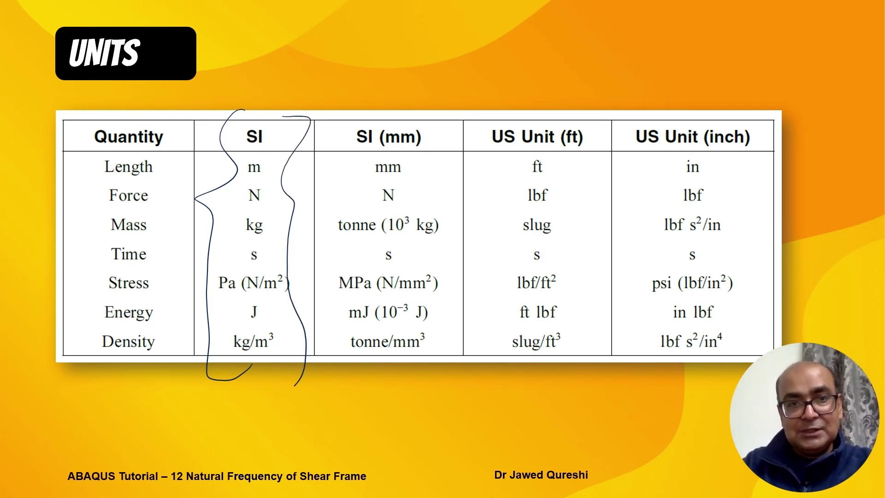
key("Right")
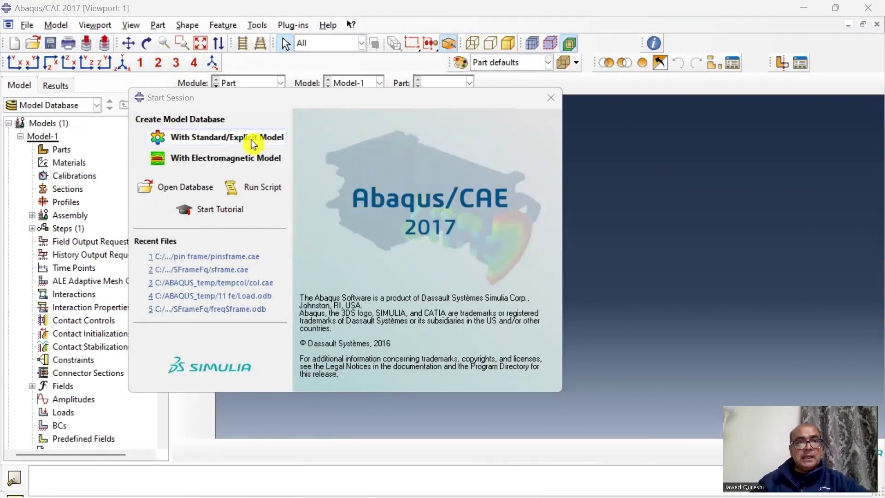
Create a Standard/Explicit model database in Abaqus/CAE and start a 3D deformable planar wire part with an approximate size of 10.
left_click(246, 141)
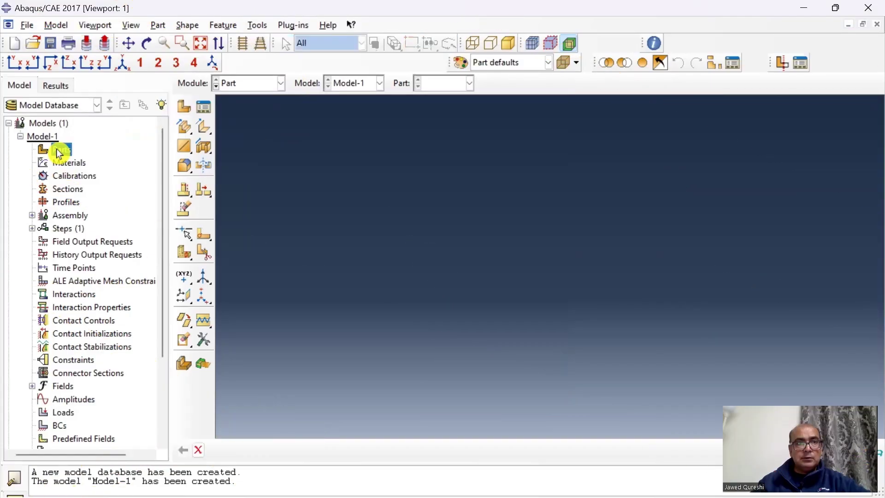
double_click(62, 149)
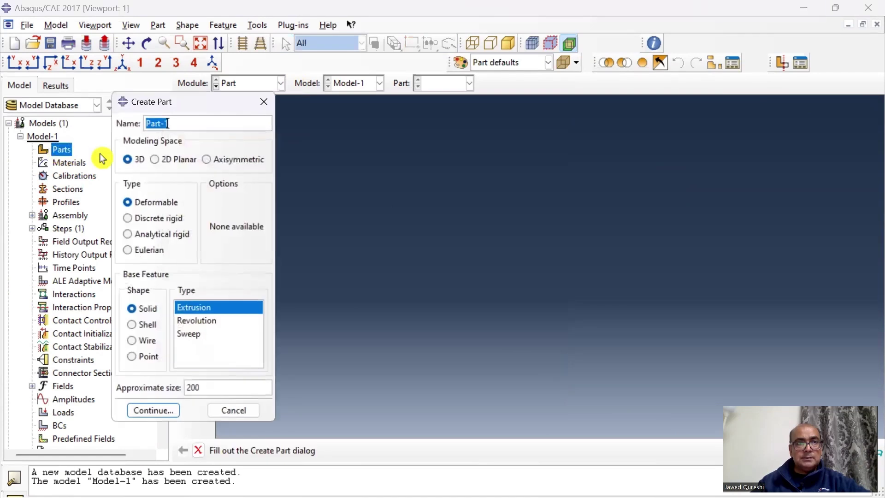
left_click(146, 342)
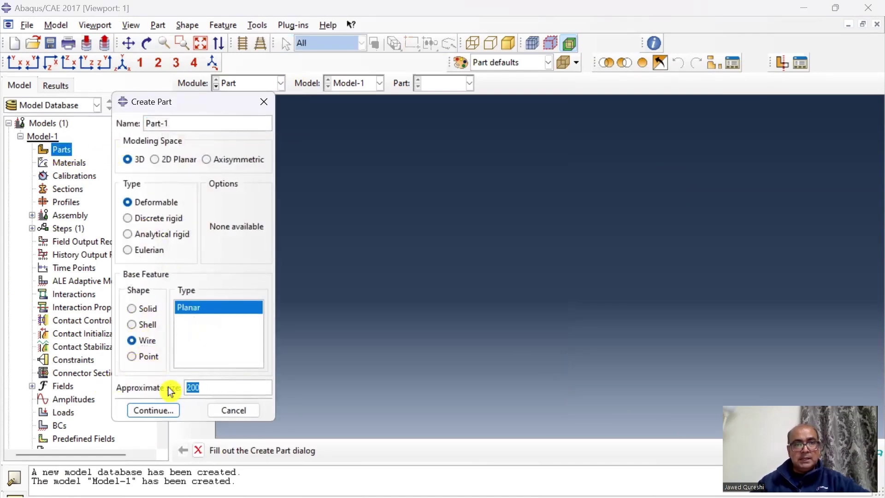
type("10")
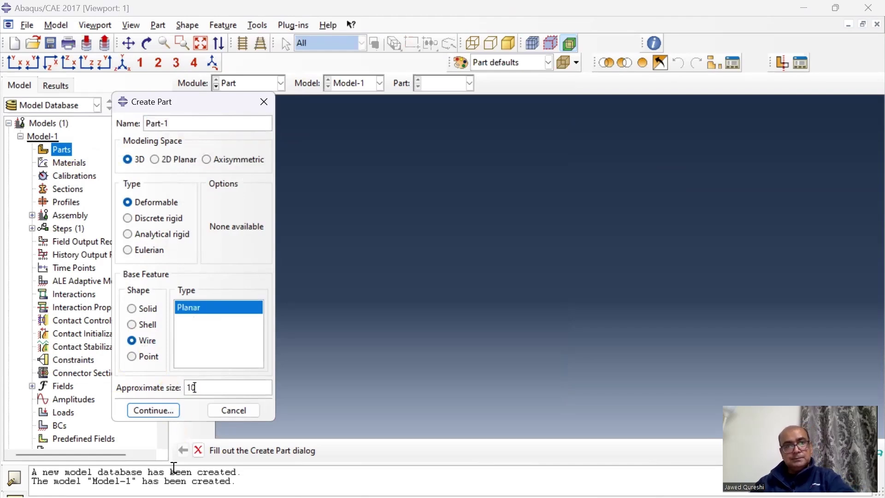
left_click(157, 410)
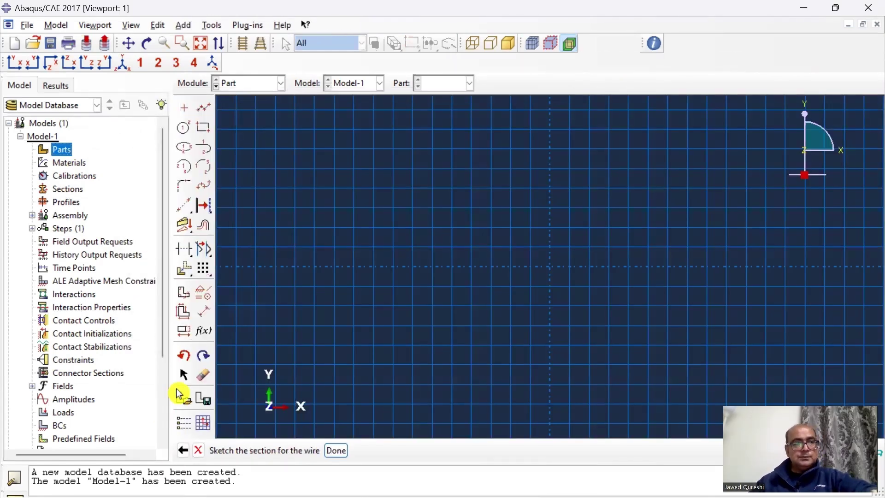
Sketch a portal frame about 1.7 wide and 1.5 high from connected lines: two vertical columns joined by a horizontal beam.
left_click(204, 108)
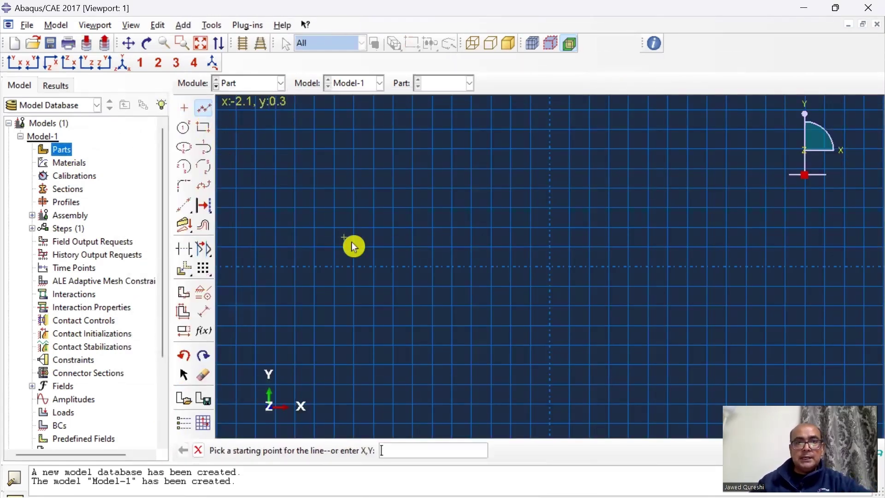
left_click(363, 296)
left_click(364, 149)
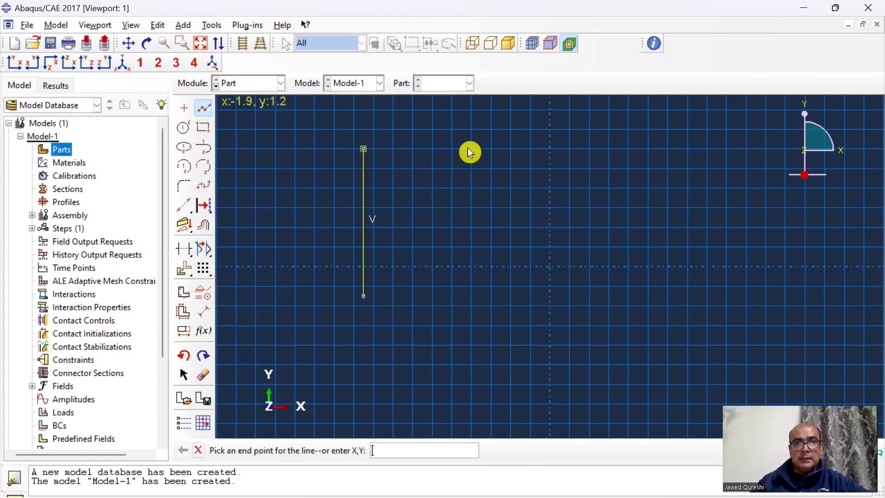
left_click(531, 150)
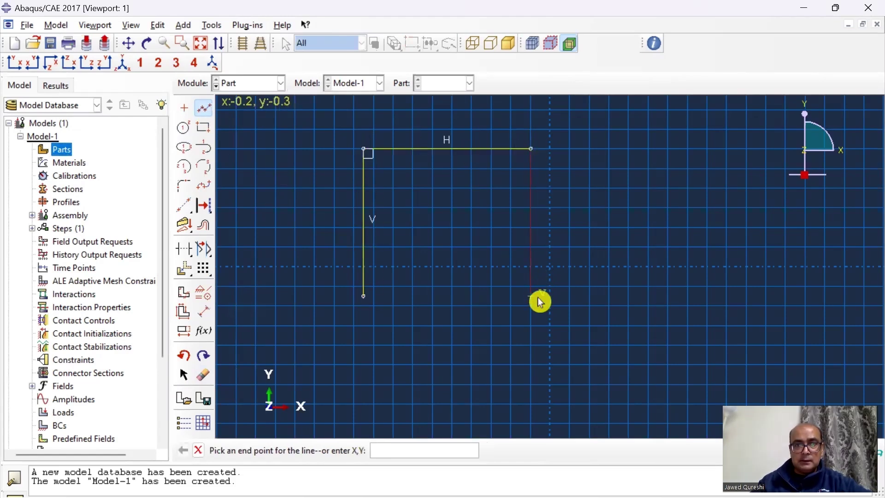
left_click(531, 298)
right_click(602, 230)
left_click(624, 292)
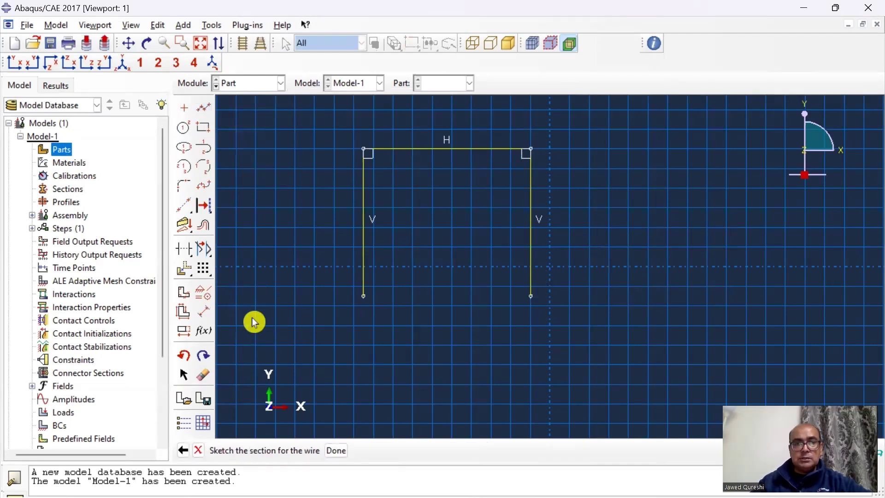
Constrain the two vertical columns of the frame sketch to equal length.
left_click(204, 295)
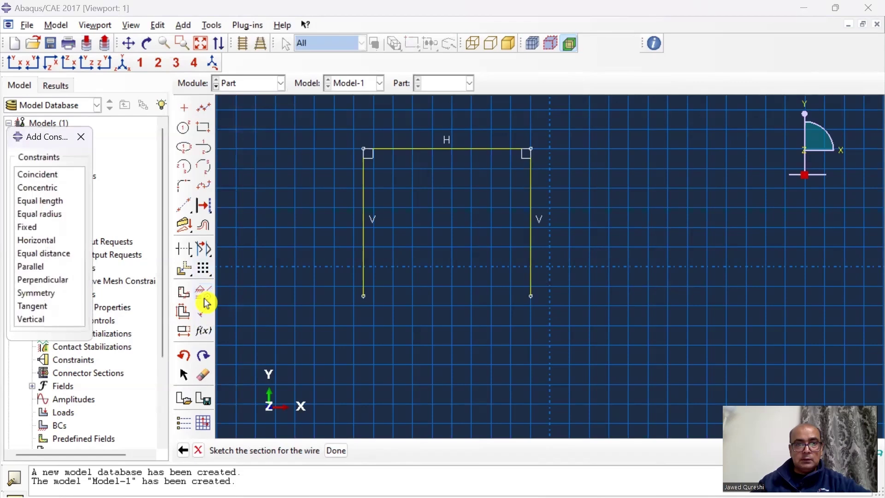
left_click(65, 212)
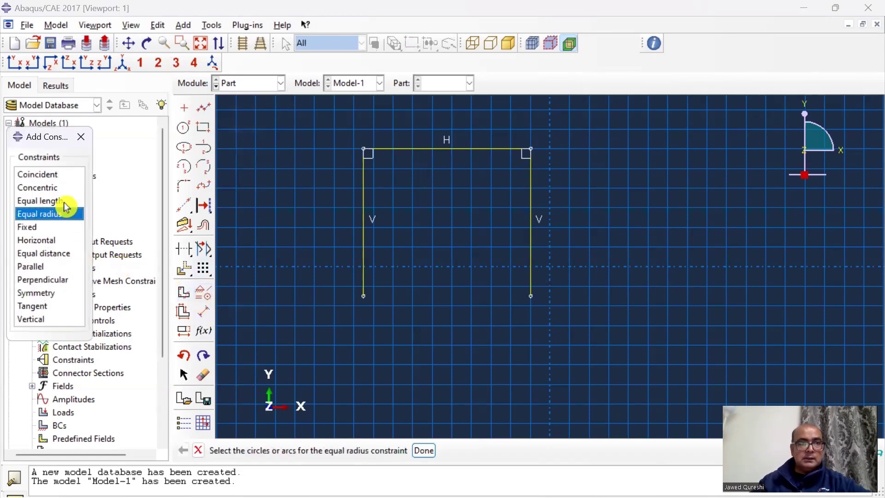
left_click(65, 203)
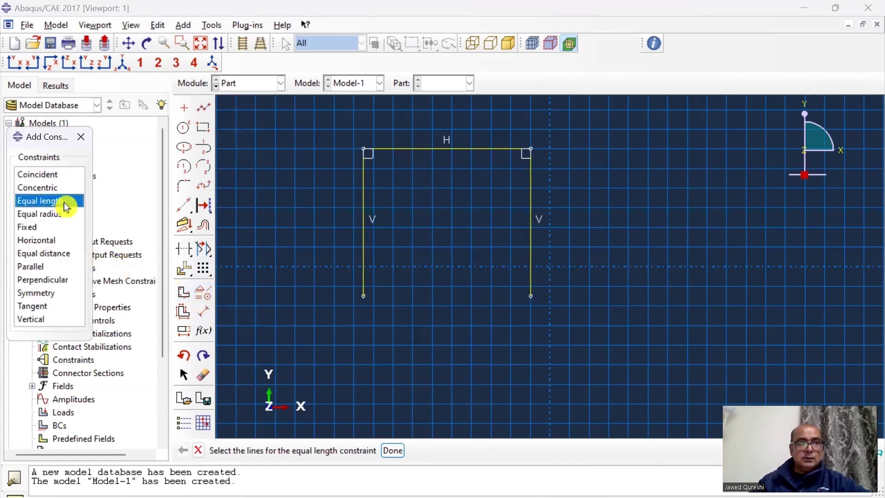
left_click(365, 246)
left_click(530, 251)
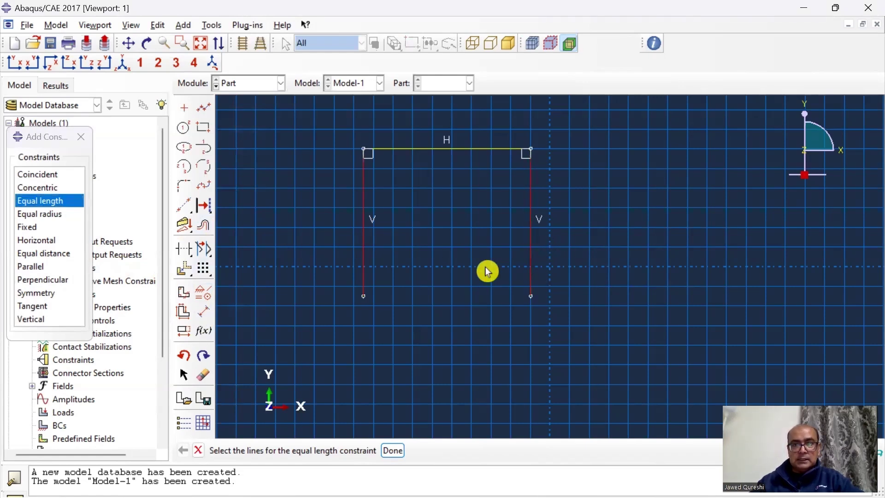
left_click(393, 451)
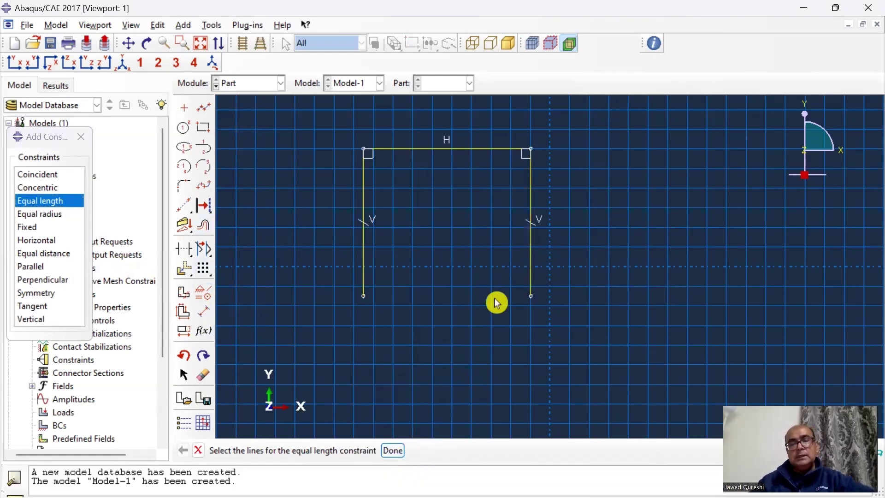
Dimension the left column's height as 3 and the horizontal beam's length as 6.
left_click(204, 313)
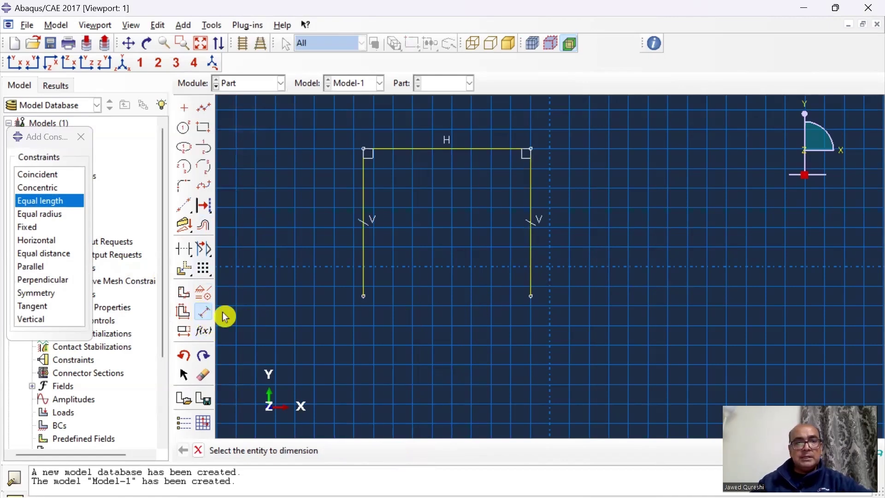
left_click(363, 251)
left_click(348, 248)
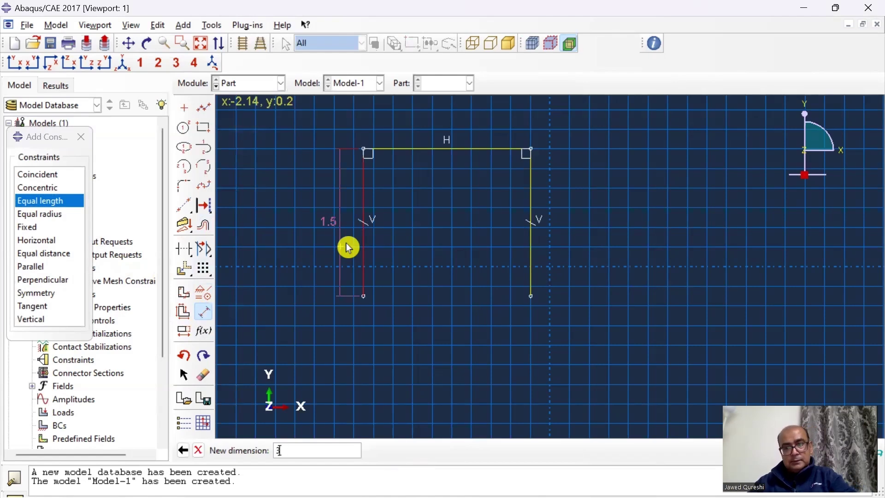
type("3")
key("Return")
left_click(445, 149)
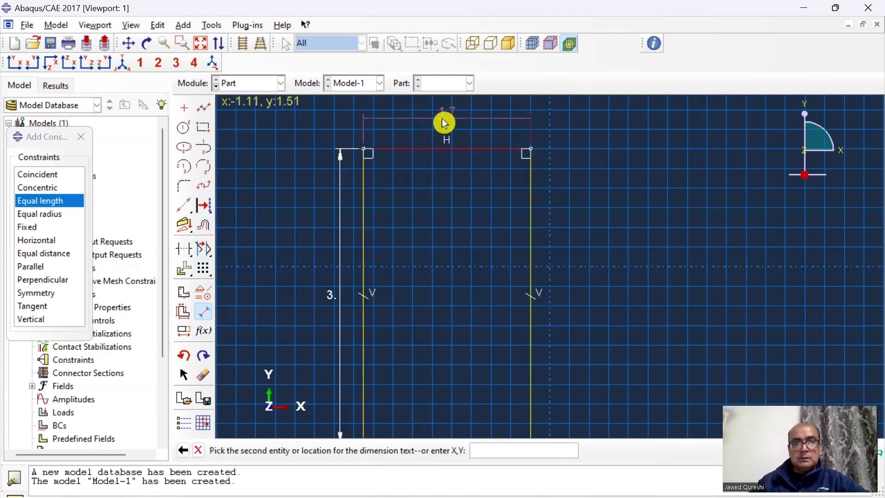
left_click(443, 126)
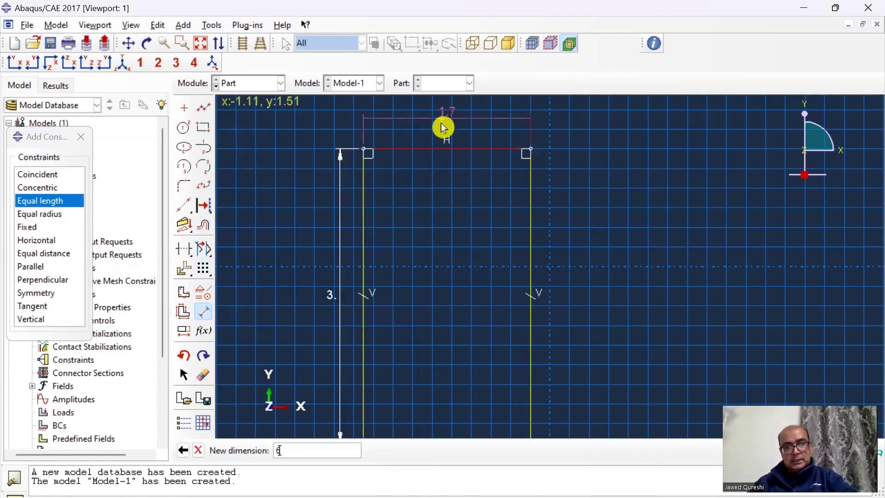
type("6")
key("Return")
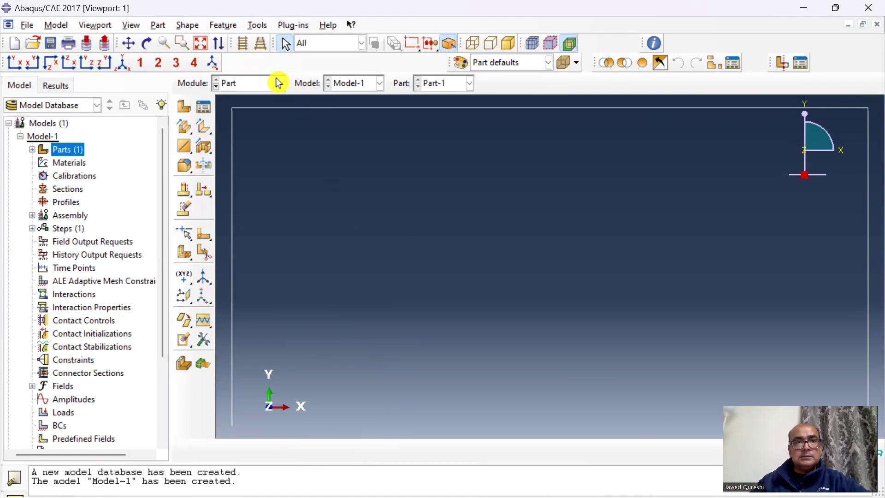
Create an isotropic elastic material in the Property module with Young's modulus 30e9, a Poisson's ratio and mass density 2400e-4.
left_click(282, 84)
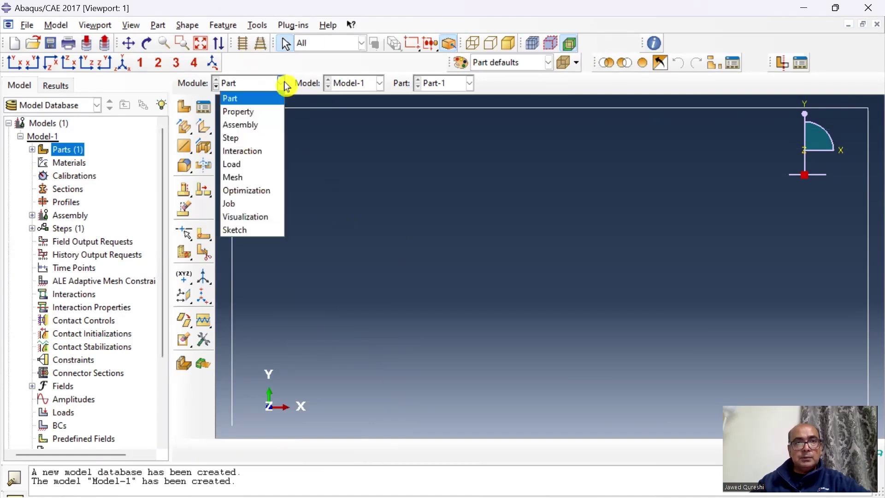
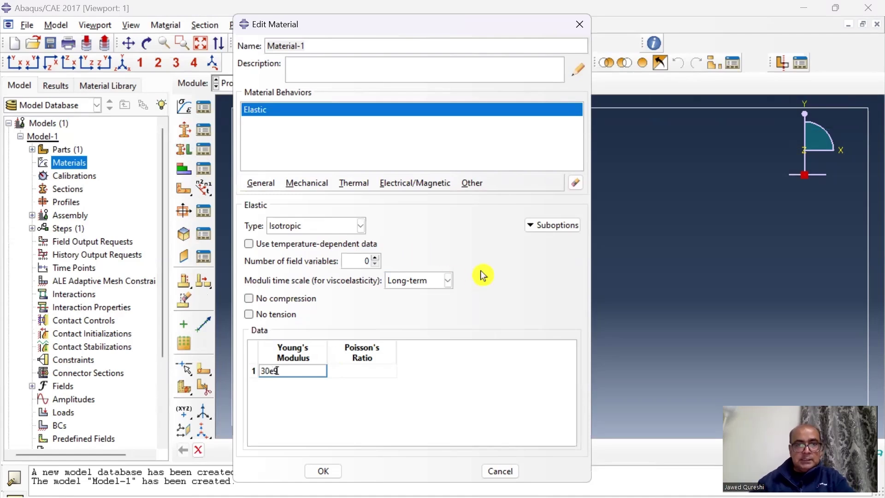
left_click(374, 372)
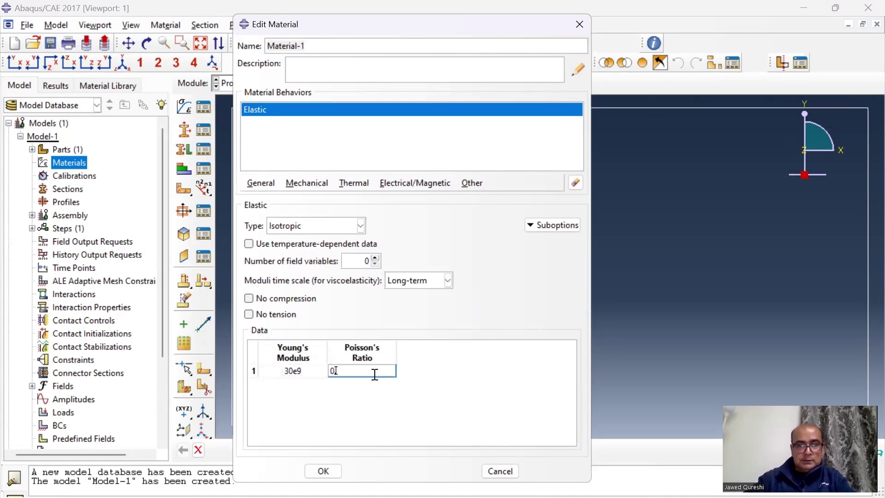
left_click(260, 184)
left_click(273, 195)
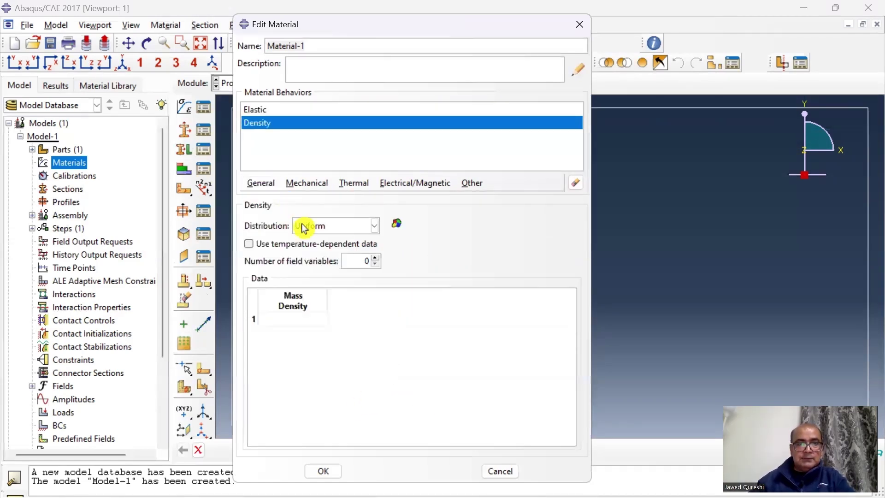
left_click(306, 323)
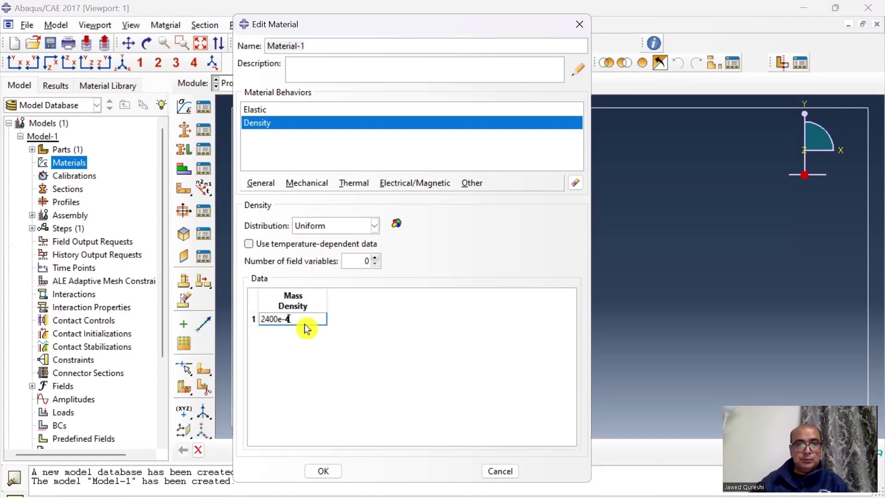
left_click(325, 470)
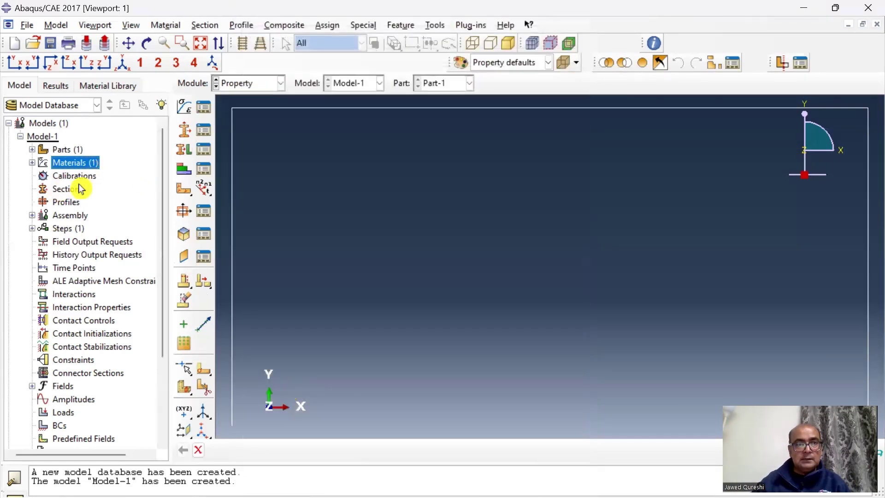
Assign a beam section orientation to all three frame members, with the local 1 axis parallel to the global Z axis.
left_click(79, 189)
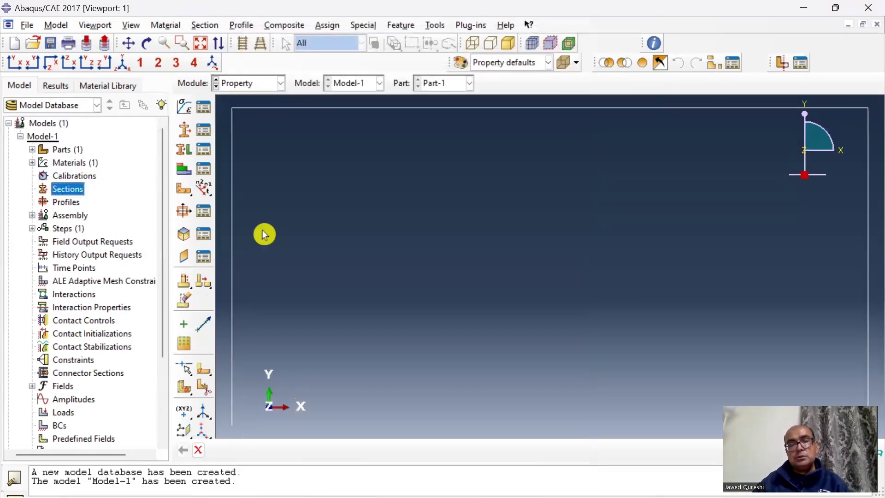
left_click(328, 28)
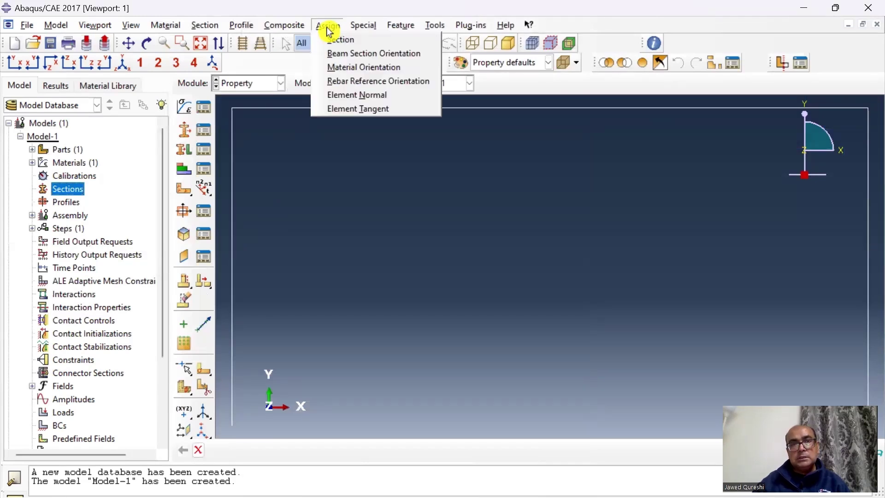
left_click(350, 51)
scroll(454, 210, "down", 3)
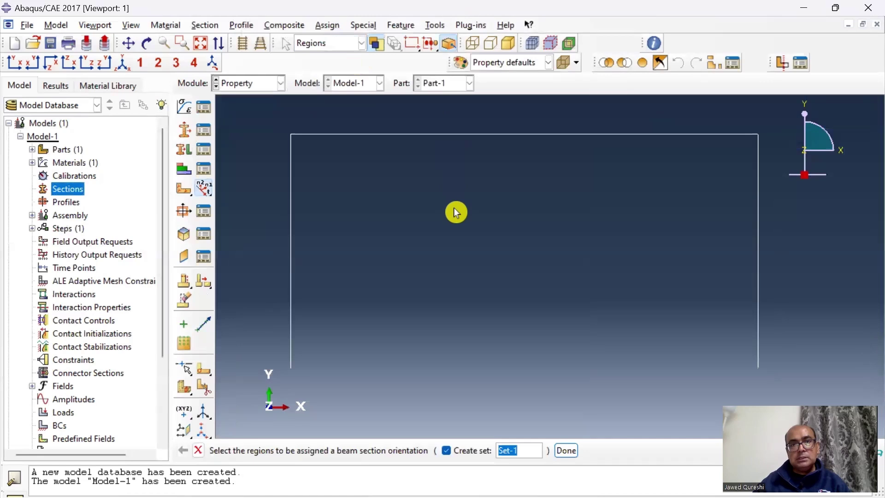
left_click(123, 64)
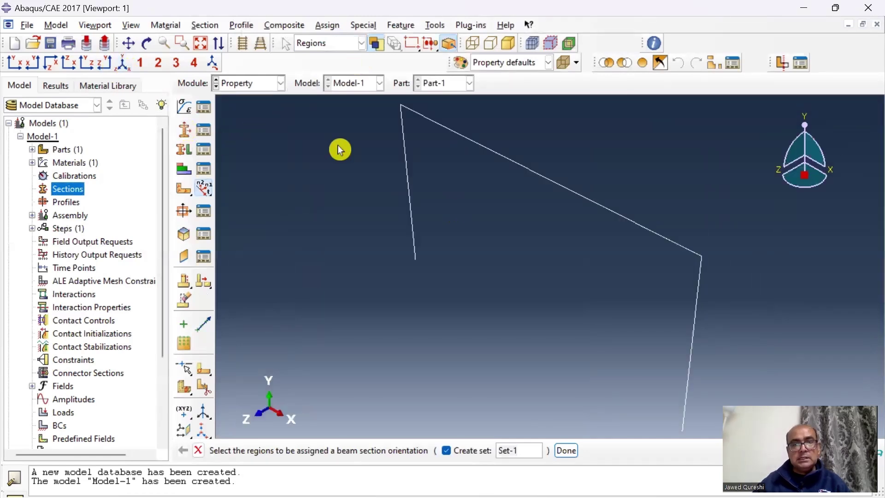
left_click_drag(719, 312, 340, 152)
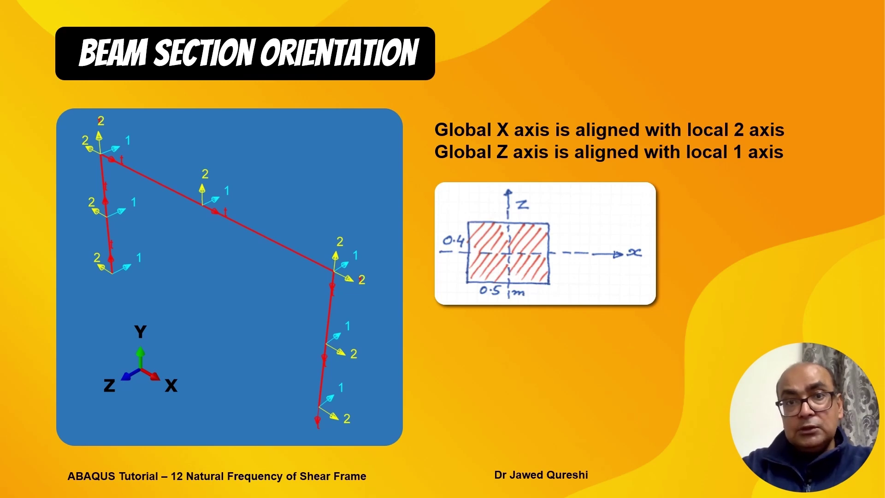
left_click_drag(188, 365, 193, 374)
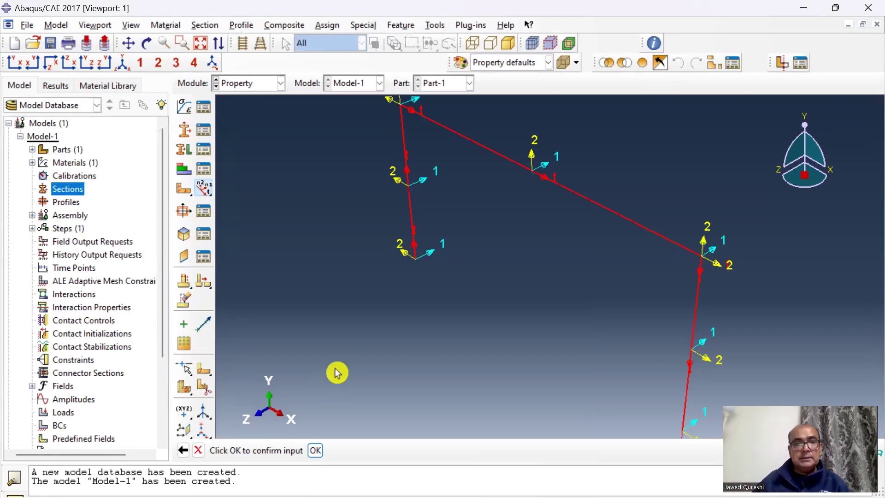
left_click(317, 449)
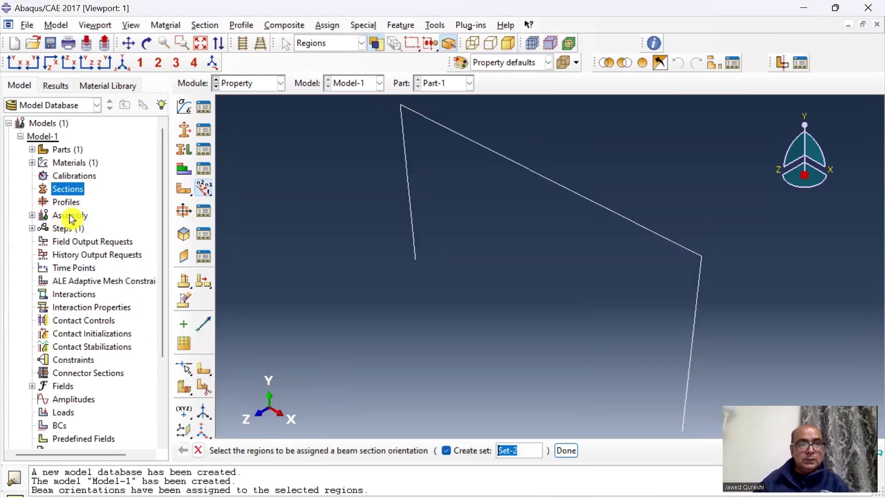
Start a beam section using Material-1 and set its section Poisson's ratio to 0.33.
double_click(68, 189)
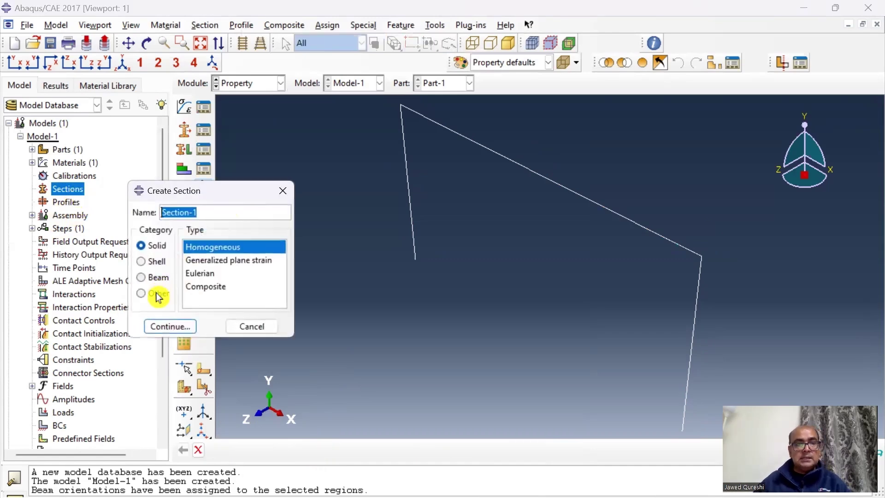
left_click(163, 277)
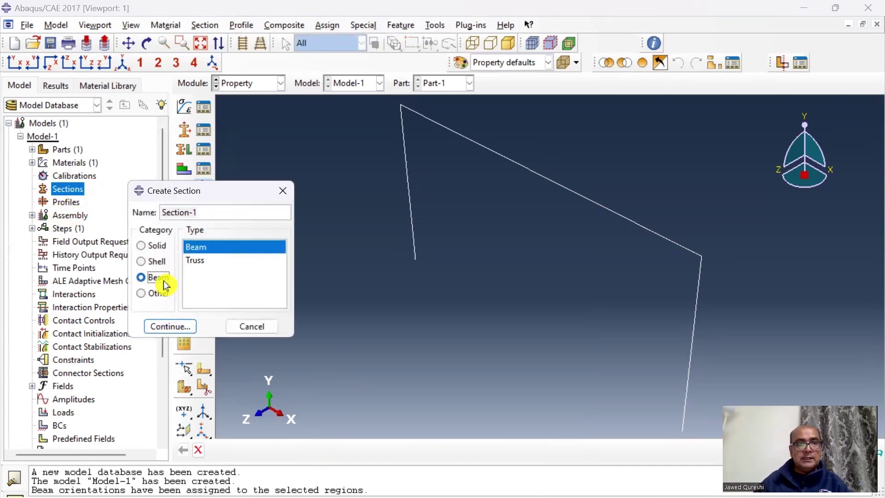
left_click(174, 328)
double_click(253, 182)
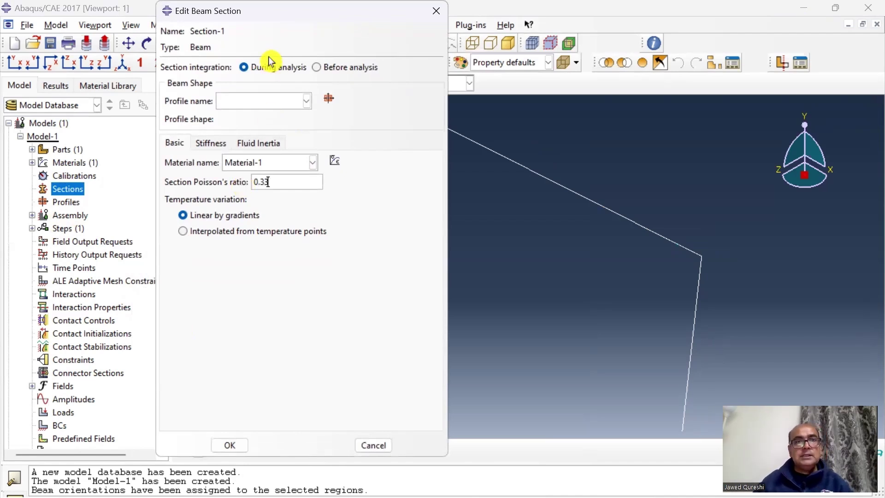
Create a rectangular profile with a = 0.4 and b = 0.5 for the beam section and save the section.
left_click(330, 98)
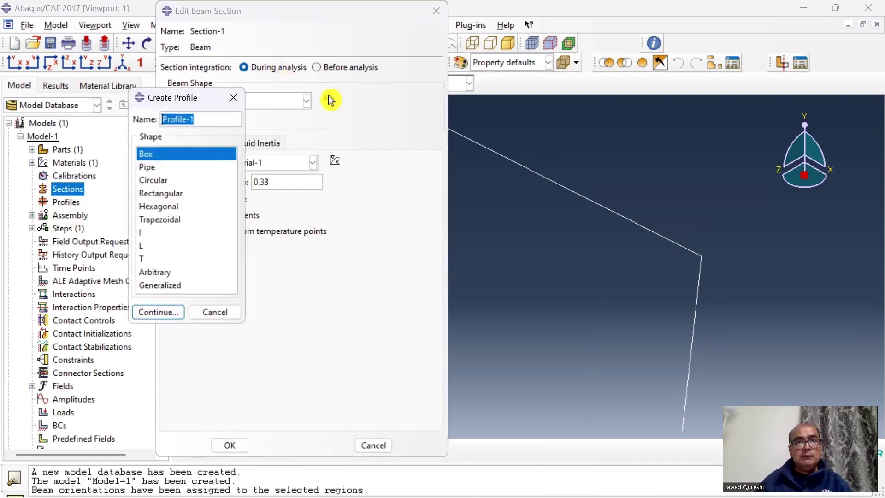
left_click(187, 195)
left_click(158, 312)
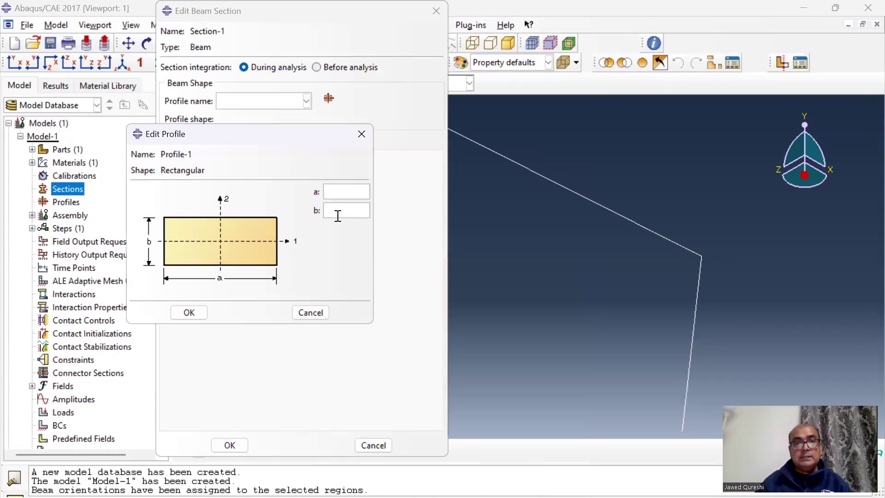
left_click(361, 213)
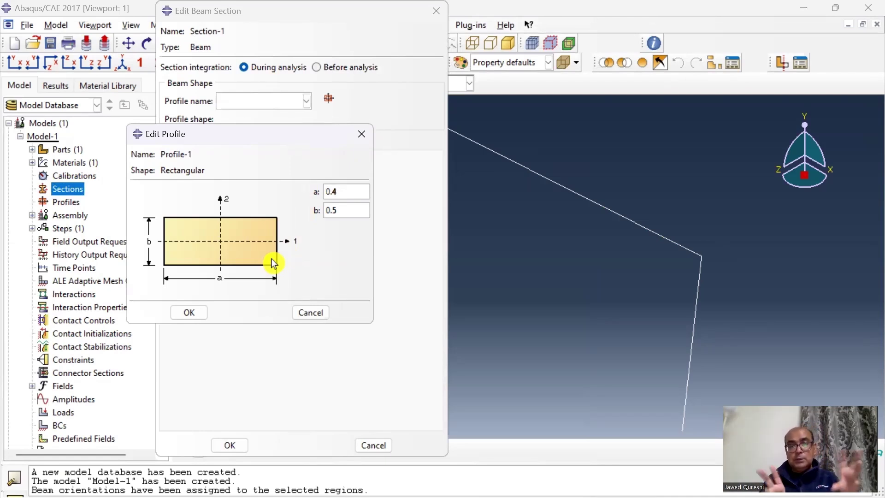
left_click(189, 312)
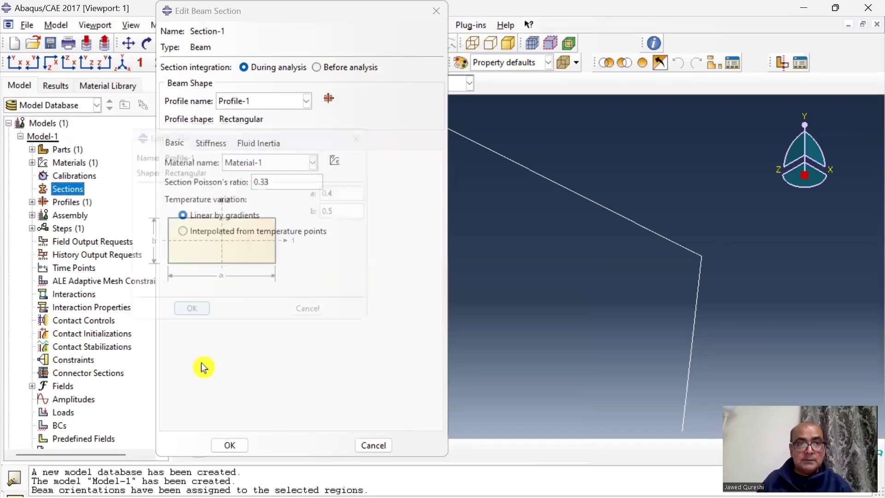
left_click(230, 446)
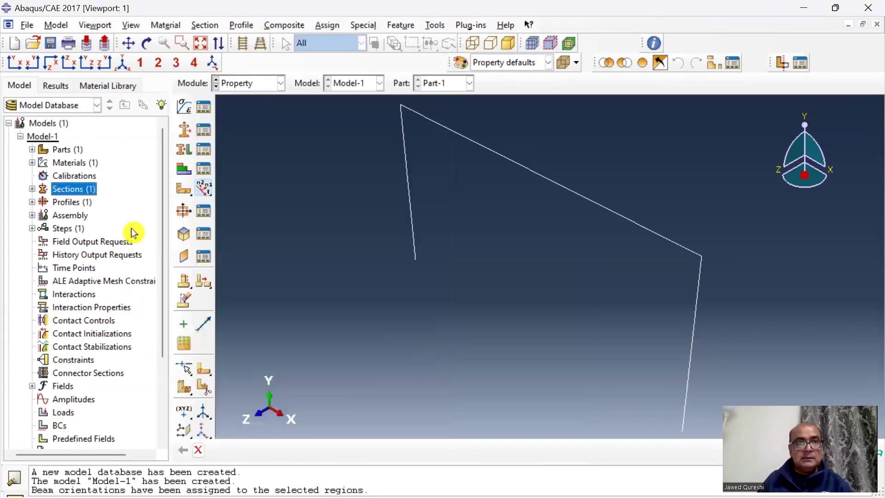
Assign Section-1 to all three frame members of Part-1.
left_click(32, 149)
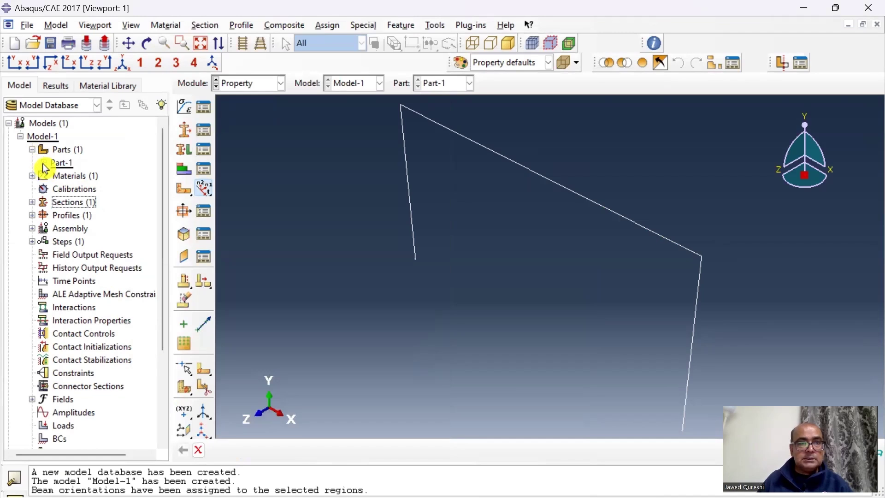
left_click(45, 165)
double_click(109, 241)
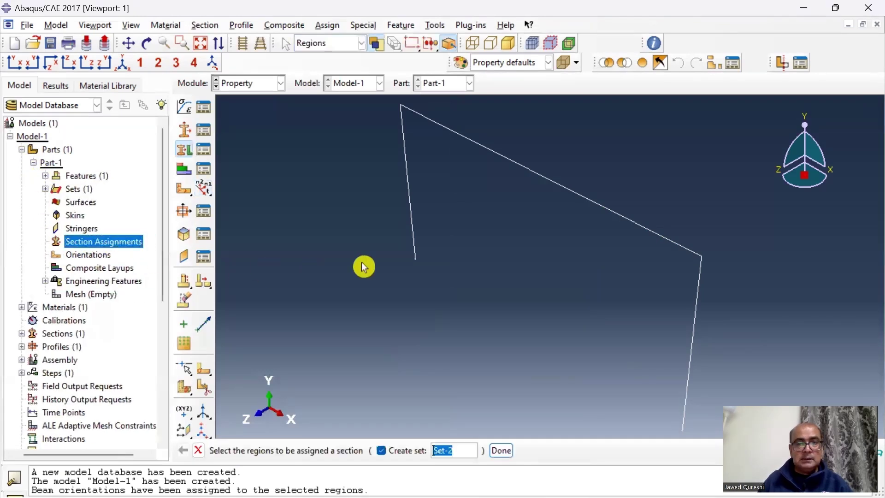
left_click_drag(733, 306, 328, 241)
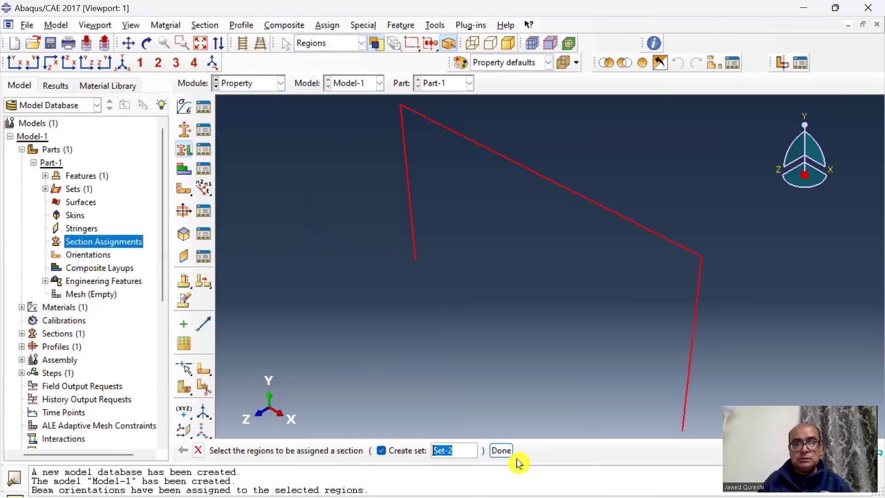
left_click(501, 450)
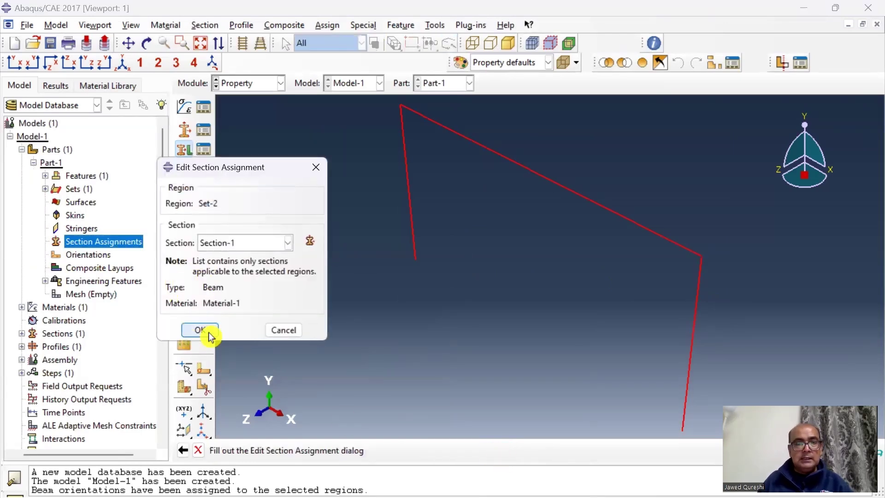
left_click(201, 331)
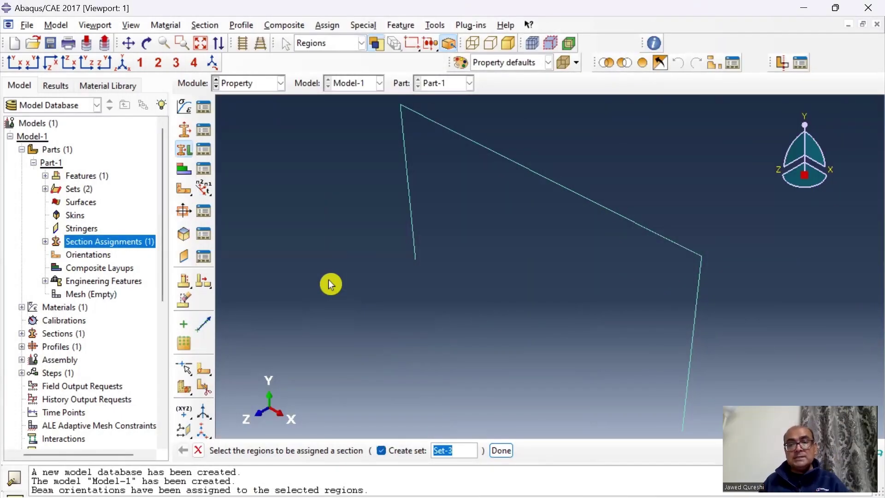
Create a dependent instance of Part-1 in the Assembly module.
left_click(280, 83)
left_click(272, 131)
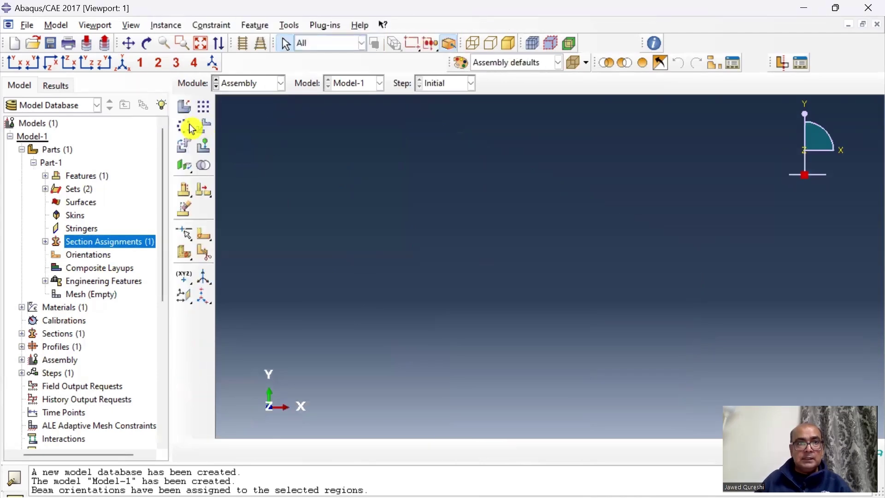
left_click(189, 108)
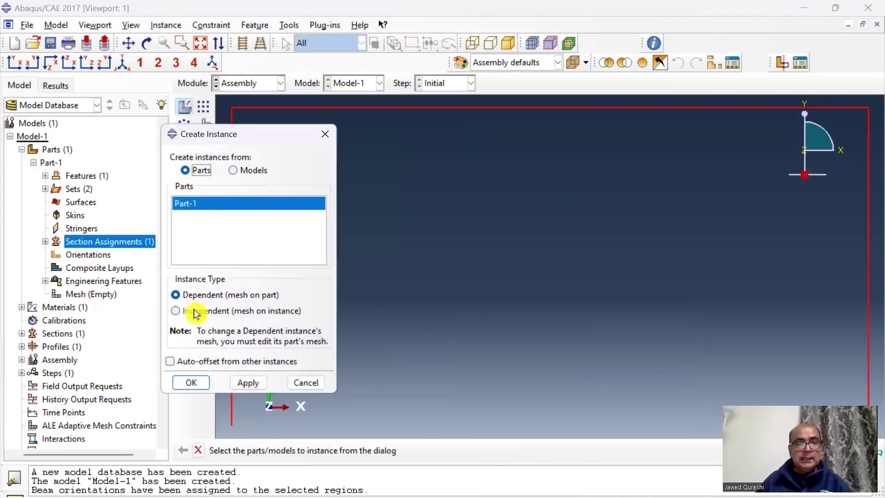
left_click(196, 383)
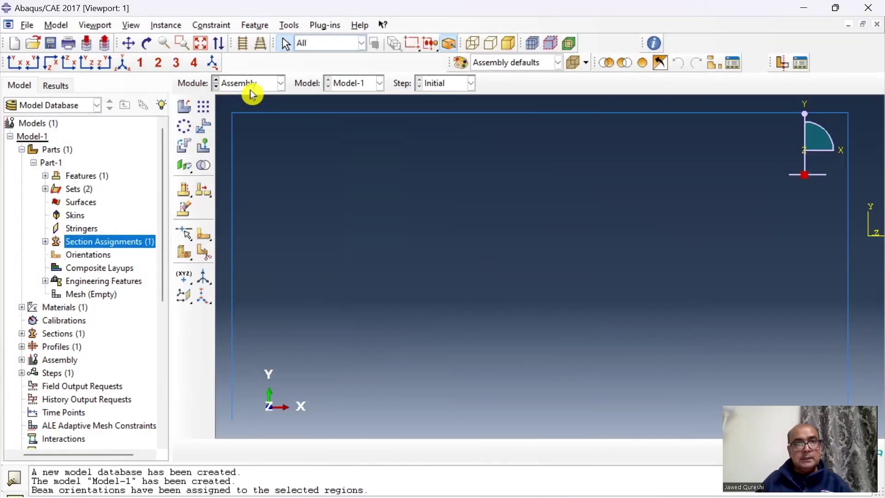
Create a linear perturbation Frequency step after the Initial step, using the Lanczos eigensolver with 6 eigenvalues requested.
left_click(252, 90)
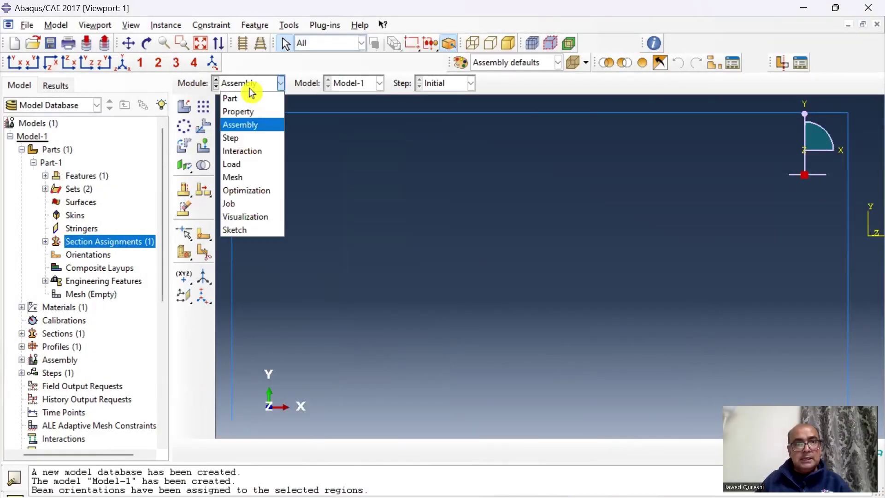
left_click(251, 138)
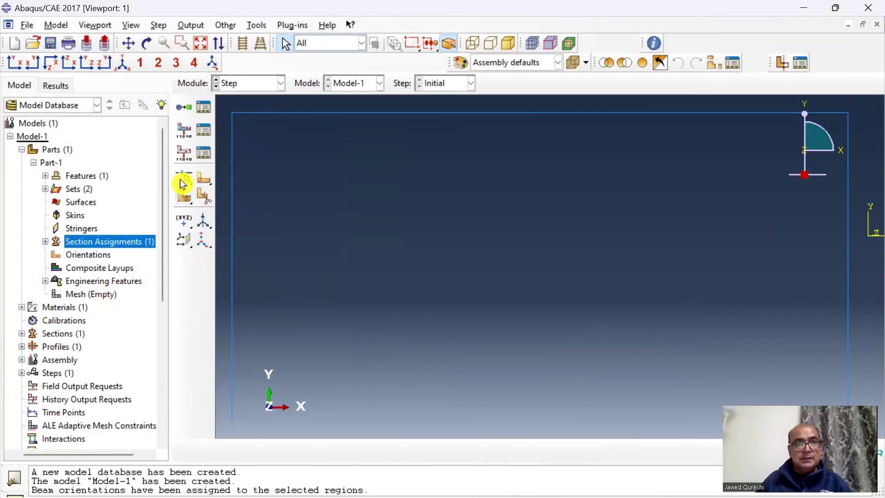
left_click(184, 107)
left_click(295, 271)
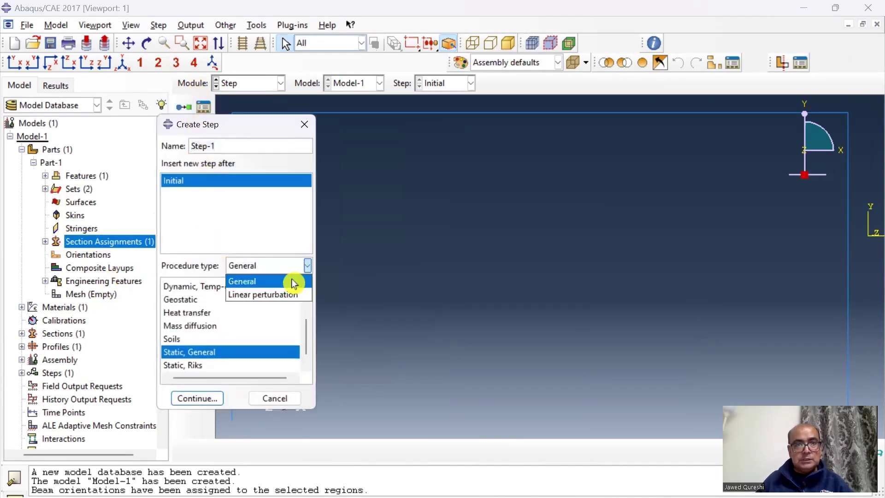
left_click(292, 292)
left_click(222, 301)
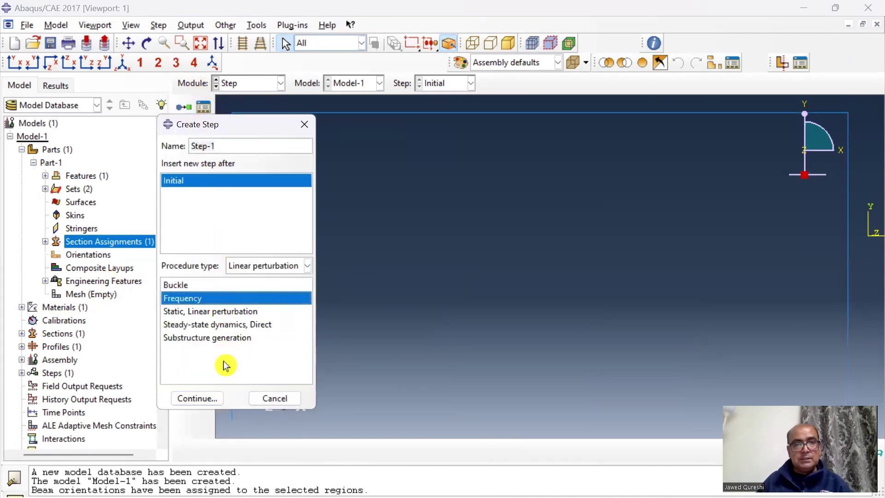
left_click(212, 399)
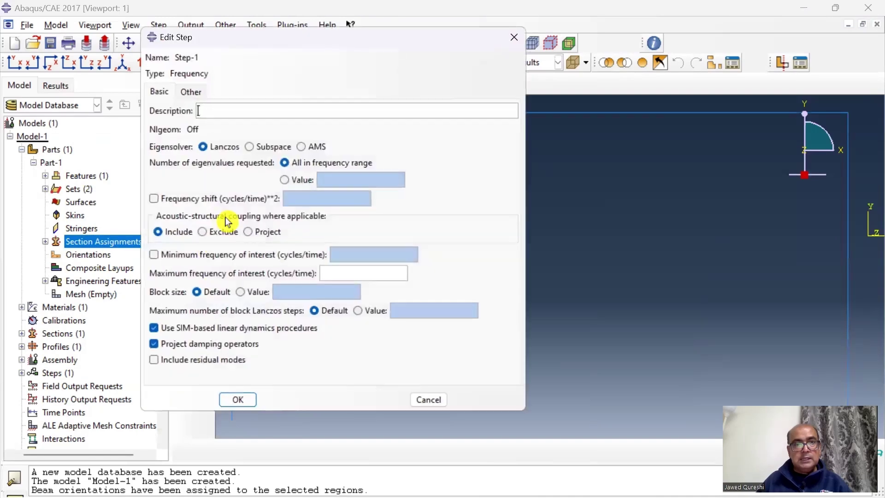
left_click(284, 179)
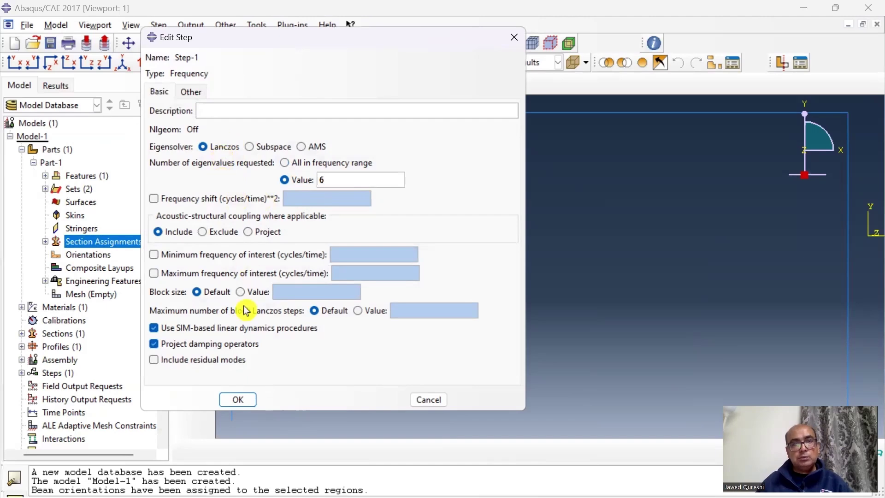
left_click(243, 403)
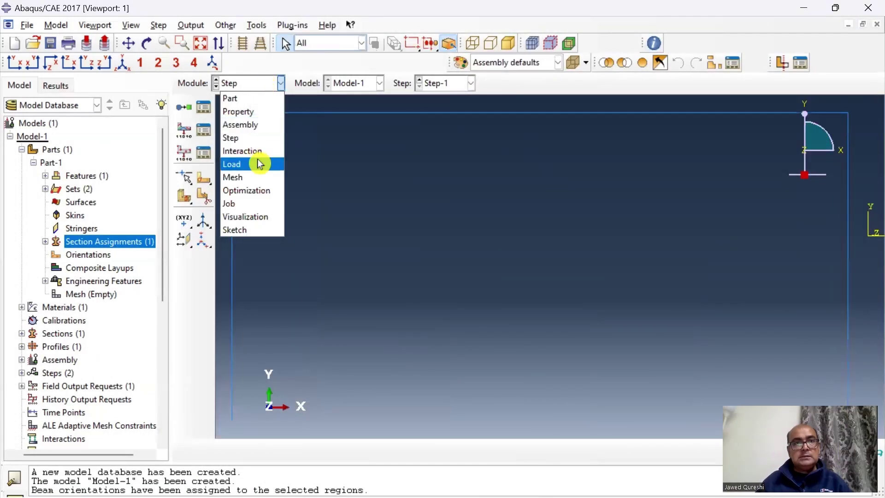
Create a reference point at the midpoint of the frame's horizontal beam in the Interaction module.
left_click(260, 152)
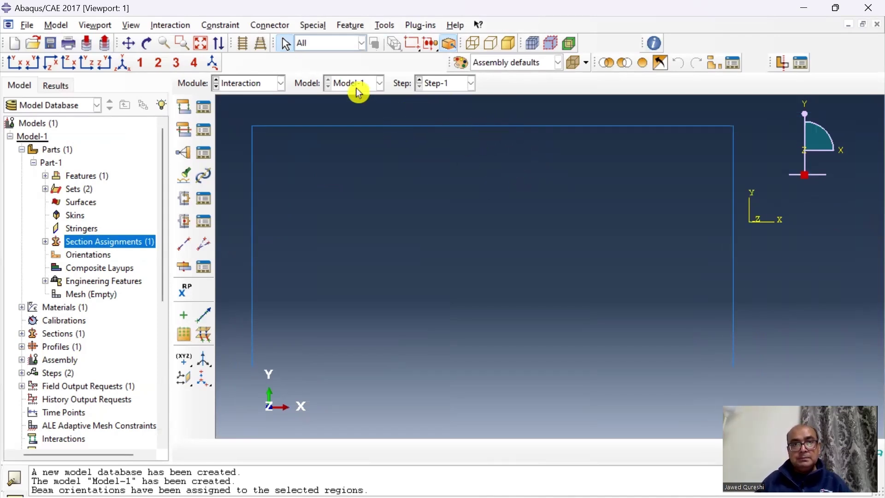
left_click(377, 27)
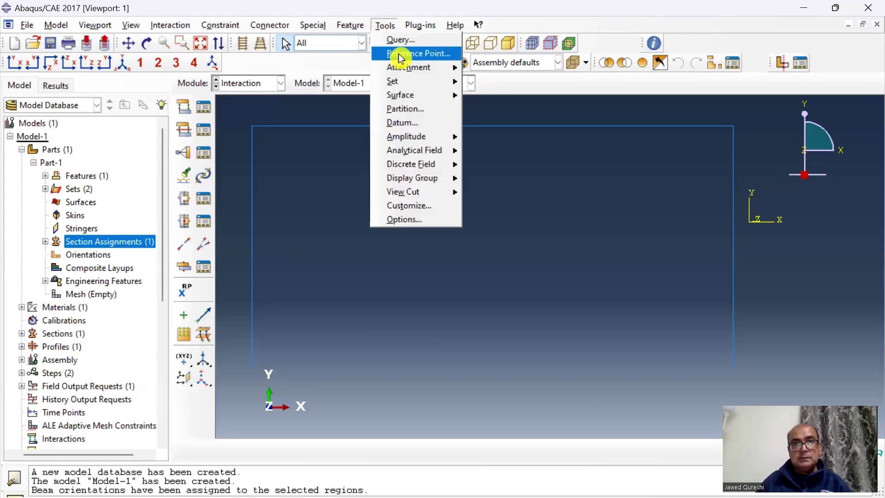
left_click(400, 53)
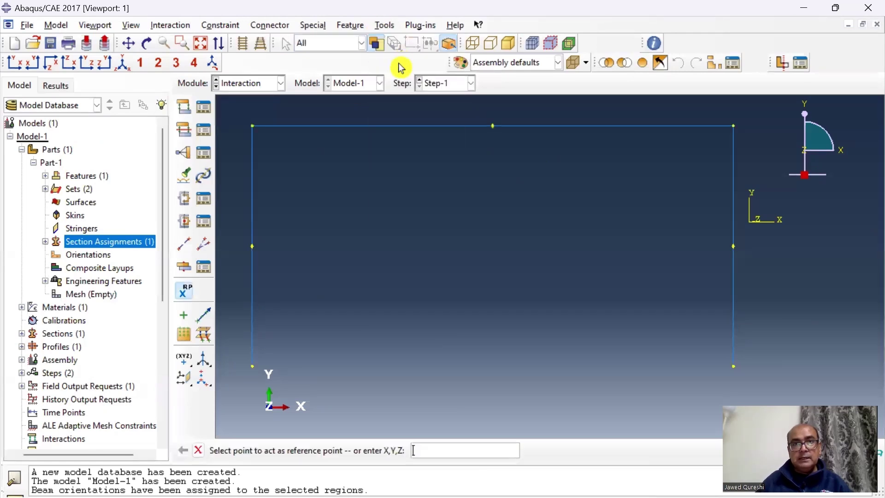
left_click(493, 127)
right_click(439, 282)
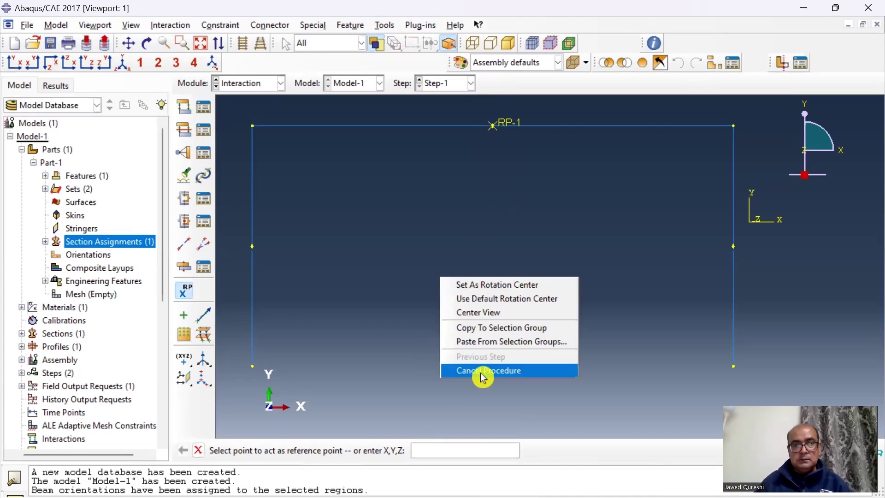
left_click(480, 372)
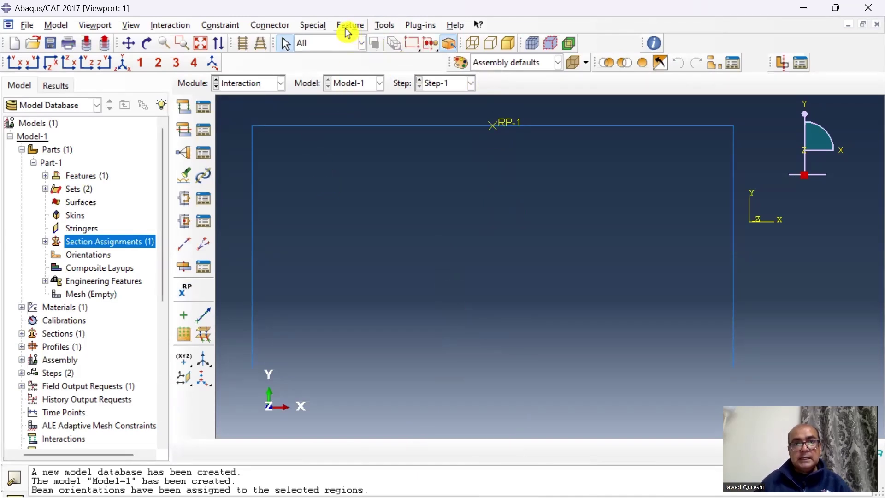
Start a rigid body constraint and set the frame's horizontal beam as its Tie (nodes) region.
scroll(55, 408, "down", 5)
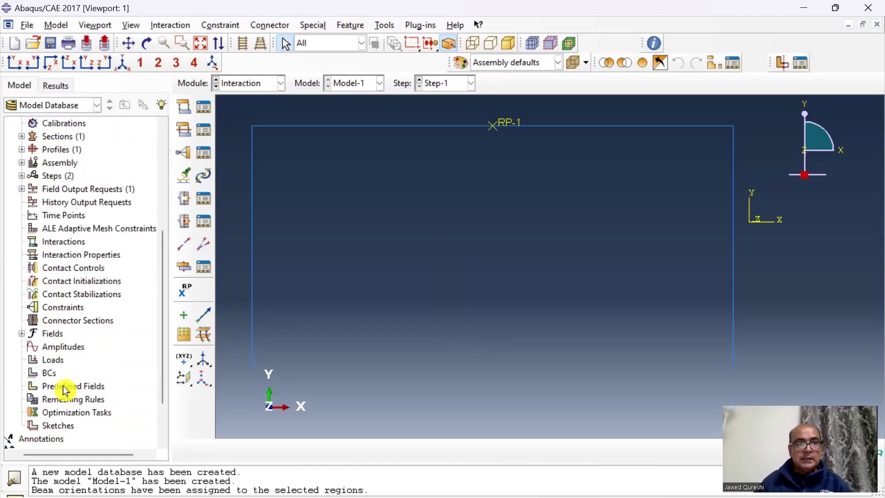
double_click(77, 307)
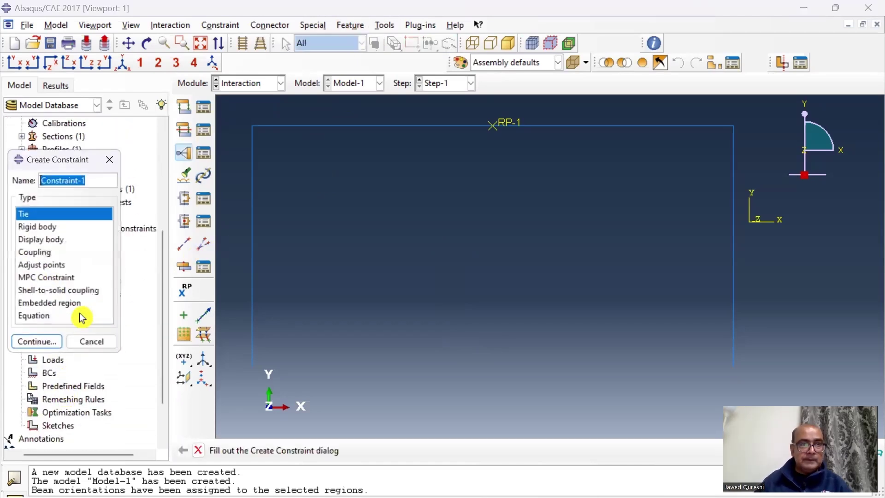
left_click(65, 228)
left_click(51, 346)
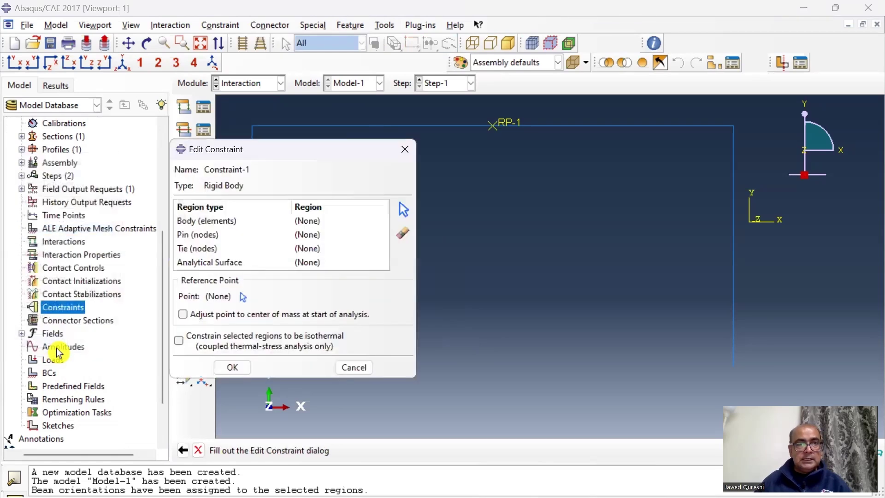
left_click(214, 249)
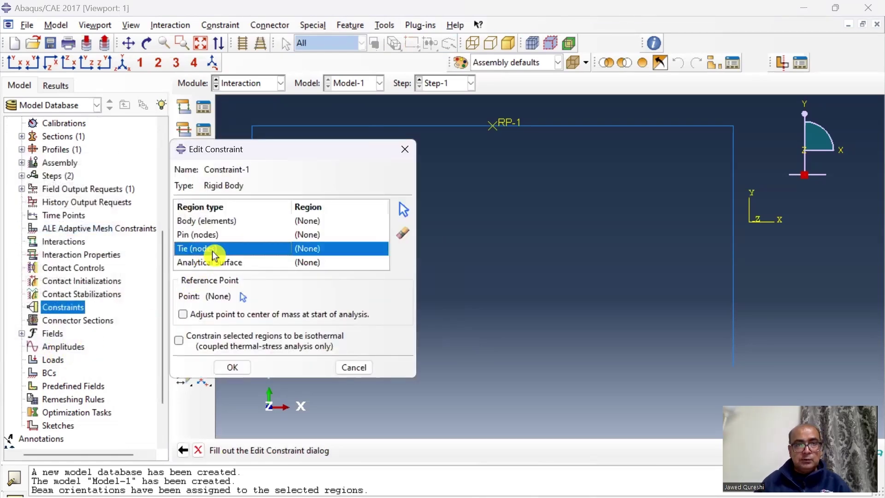
left_click(403, 211)
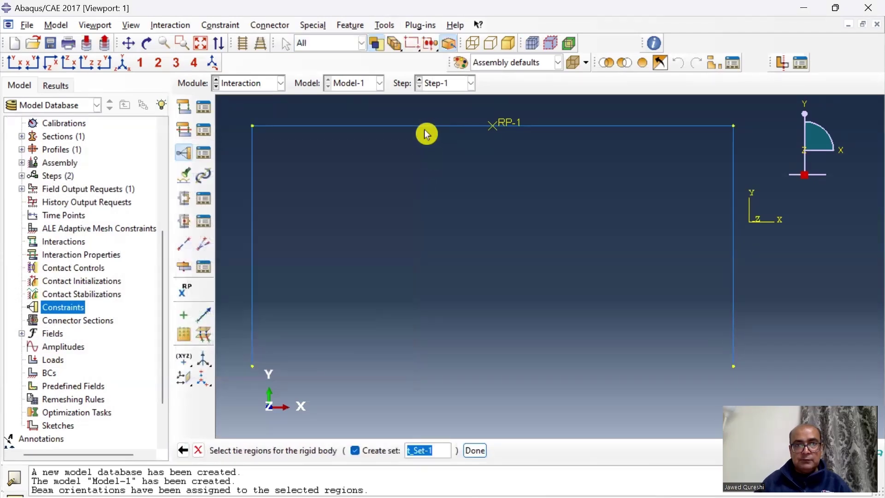
left_click(426, 130)
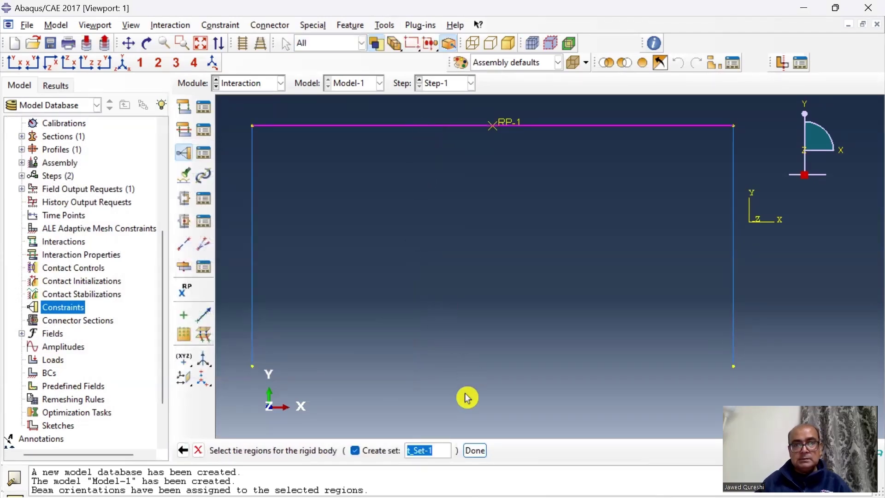
left_click(475, 450)
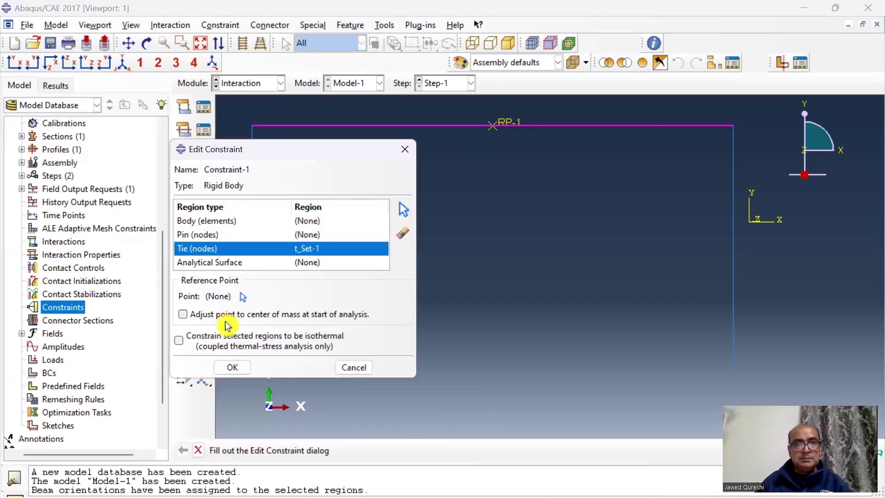
Use RP-1 as the rigid body's reference point, adjusted to the center of mass at start of analysis, and save the constraint.
left_click(243, 296)
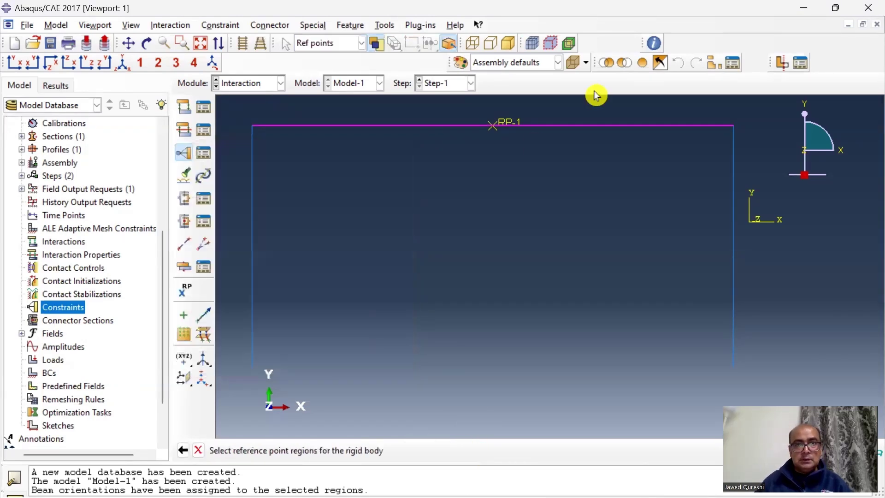
left_click(506, 124)
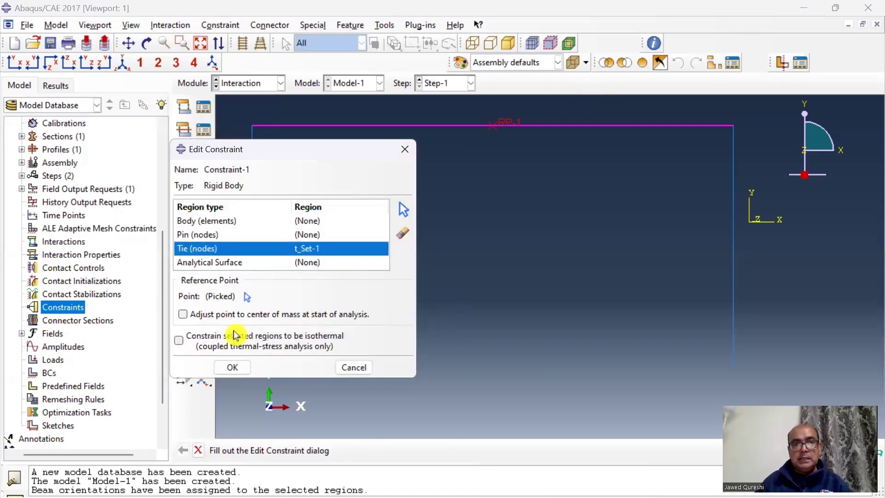
left_click(183, 316)
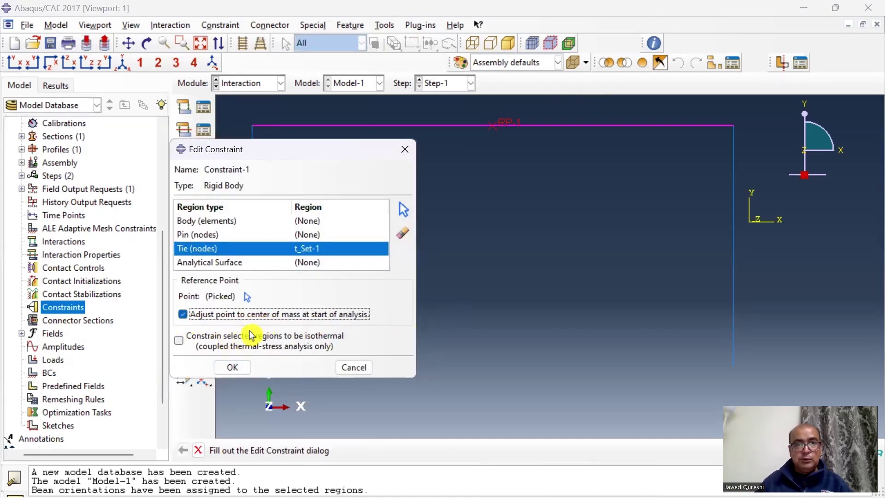
left_click(230, 367)
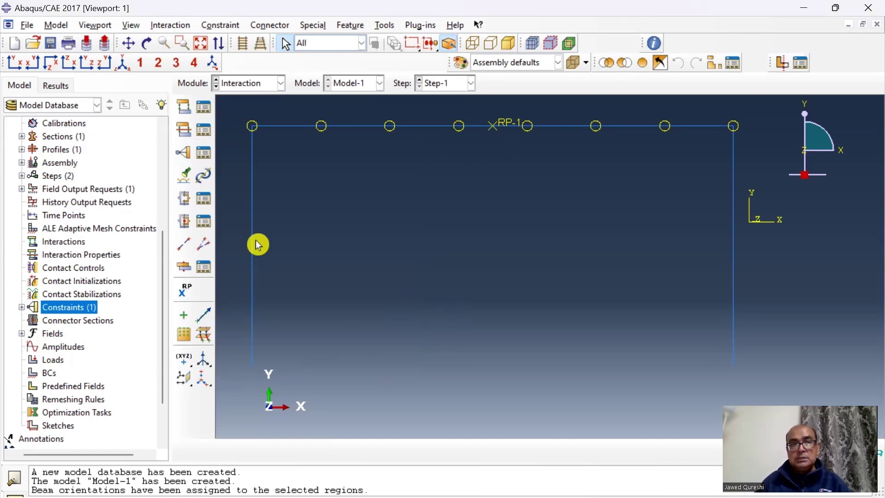
Create a point mass/inertia engineering feature on the assembly at RP-1 with an isotropic mass of 25484.
scroll(74, 258, "up", 1)
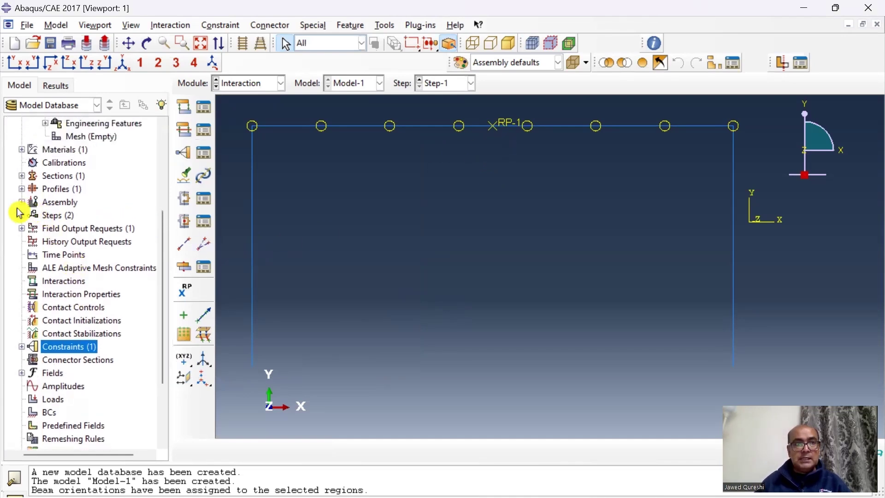
left_click(21, 203)
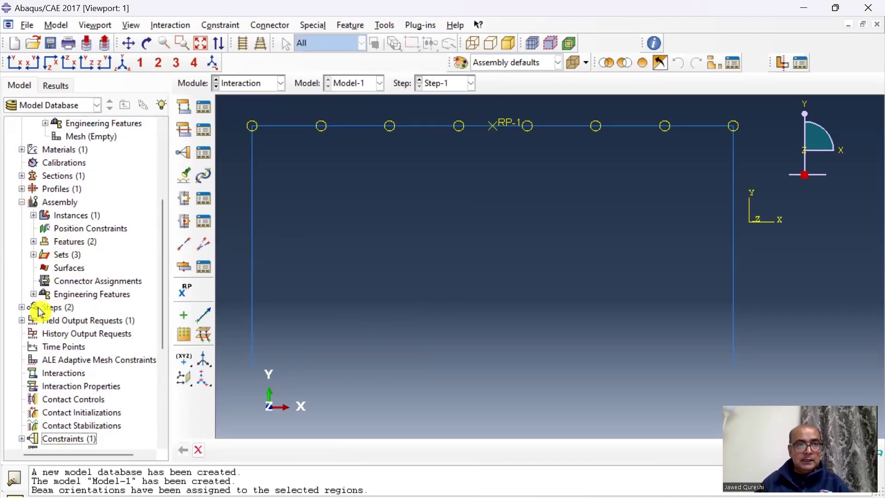
left_click(34, 296)
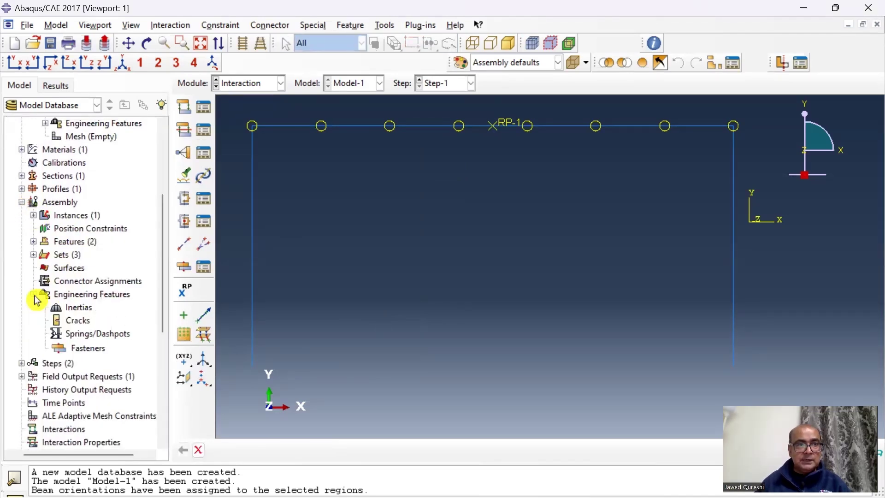
double_click(80, 307)
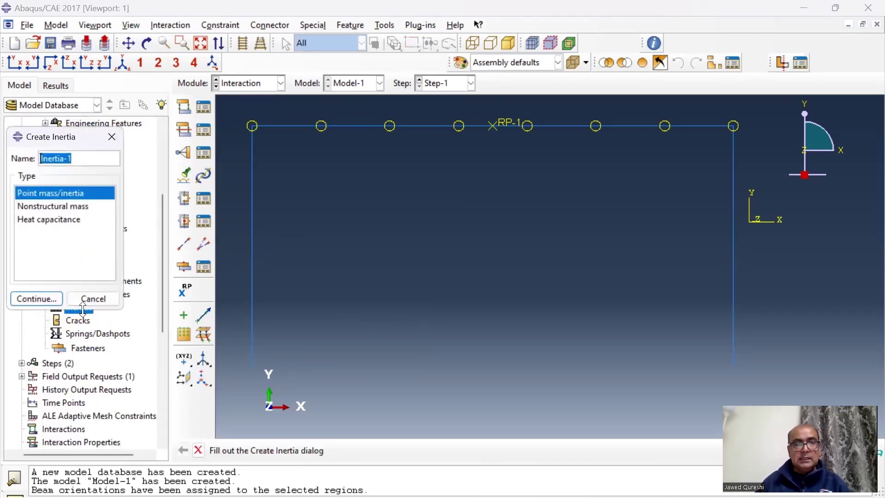
left_click(47, 299)
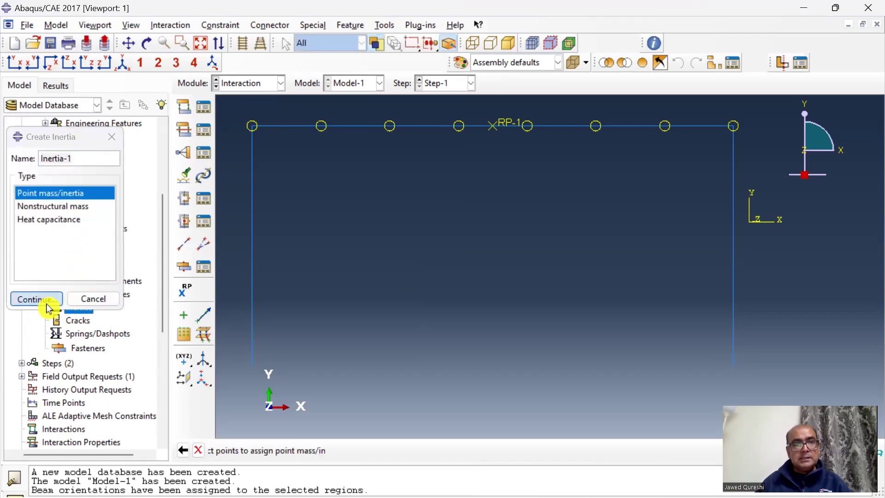
left_click(502, 125)
left_click(497, 450)
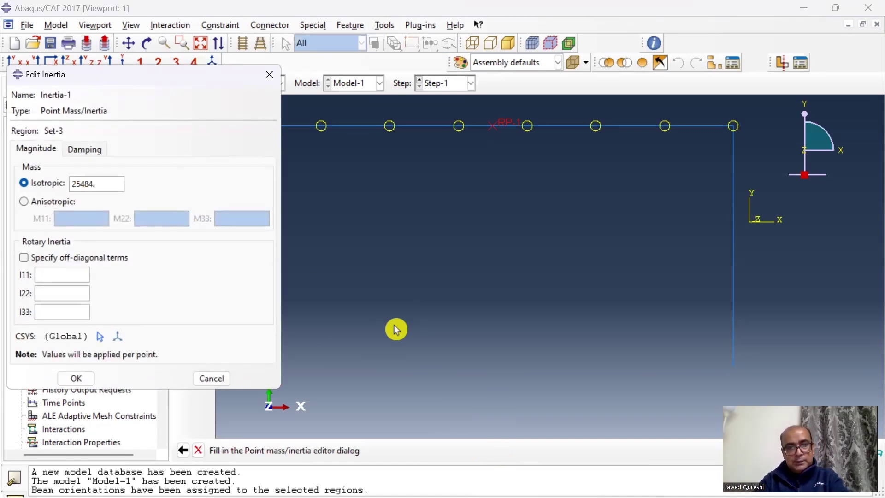
left_click(76, 379)
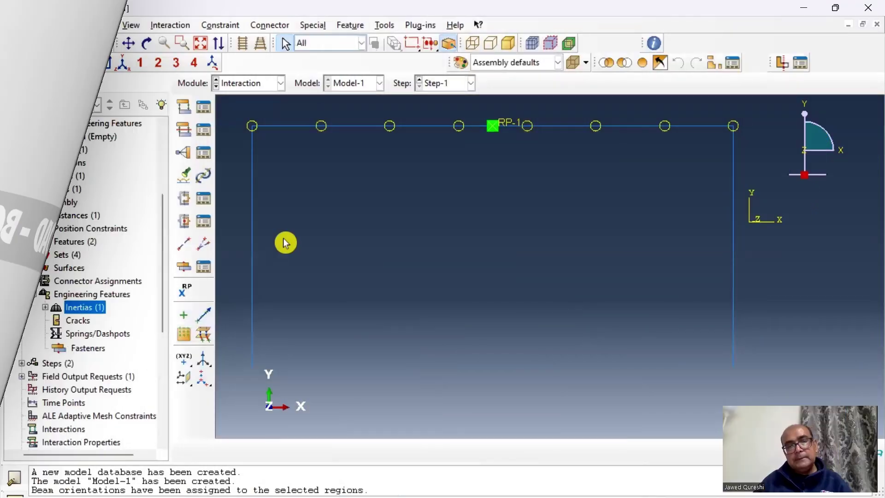
In the Load module, create a Displacement/Rotation boundary condition named fix in Step-1 on the base points of both columns.
left_click(277, 83)
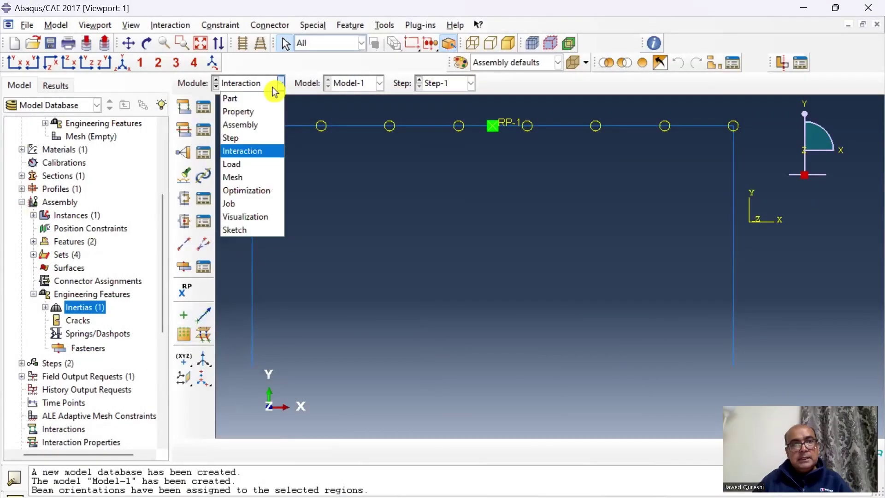
left_click(263, 164)
scroll(112, 325, "down", 5)
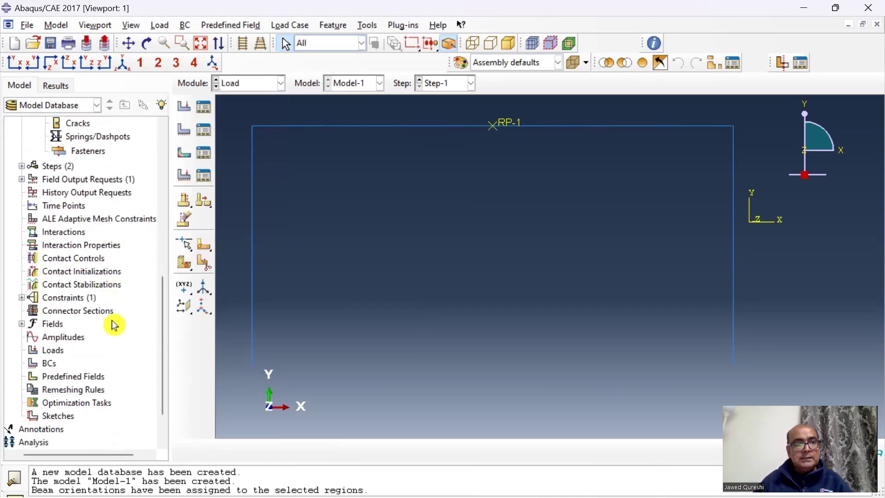
scroll(113, 325, "down", 2)
double_click(49, 311)
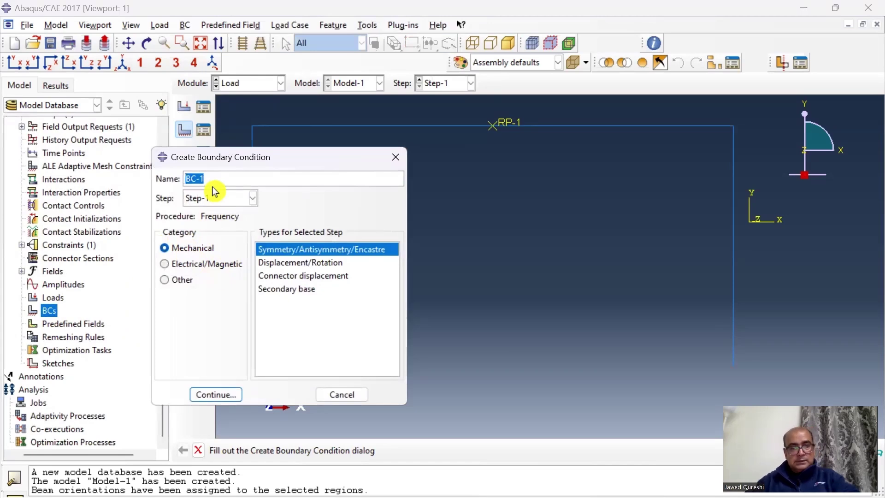
type("fix")
left_click(287, 263)
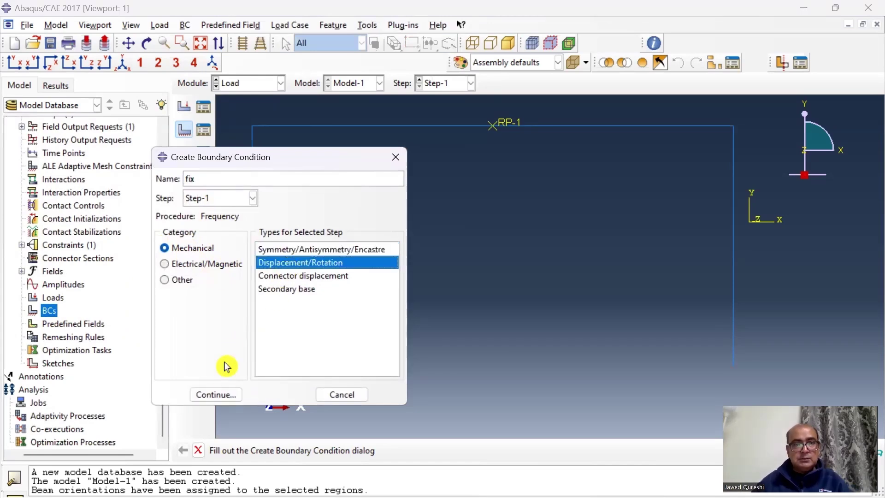
left_click(222, 395)
left_click(250, 366)
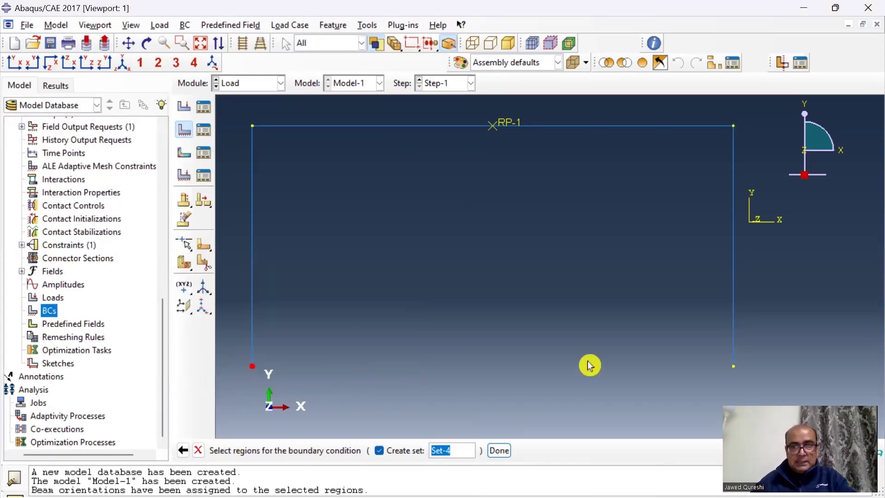
left_click(734, 366, "shift")
left_click(499, 451)
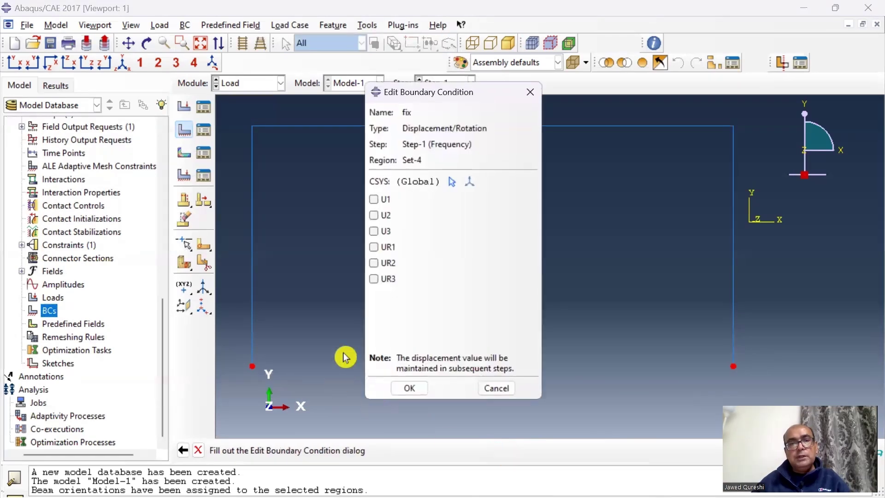
Restrain U1, U2, U3, UR1, UR2 and UR3 in the fix boundary condition and save it.
left_click(373, 199)
left_click(382, 233)
left_click(380, 248)
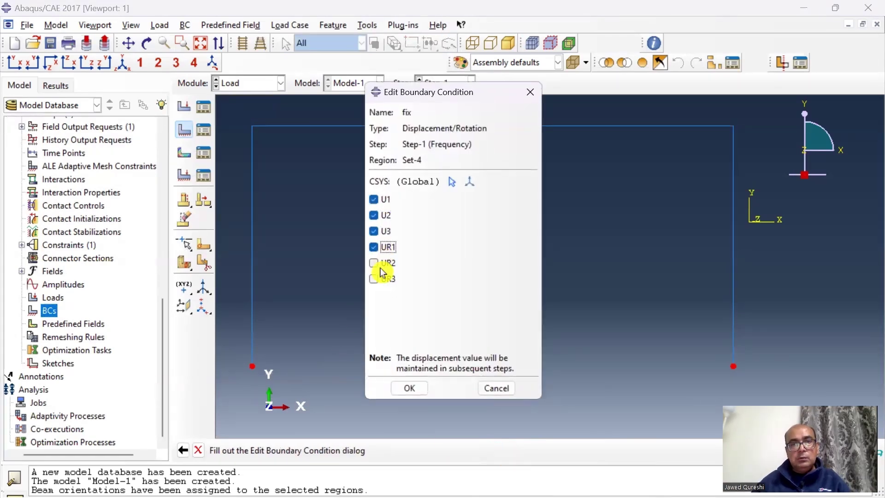
left_click(379, 264)
left_click(377, 280)
left_click(397, 383)
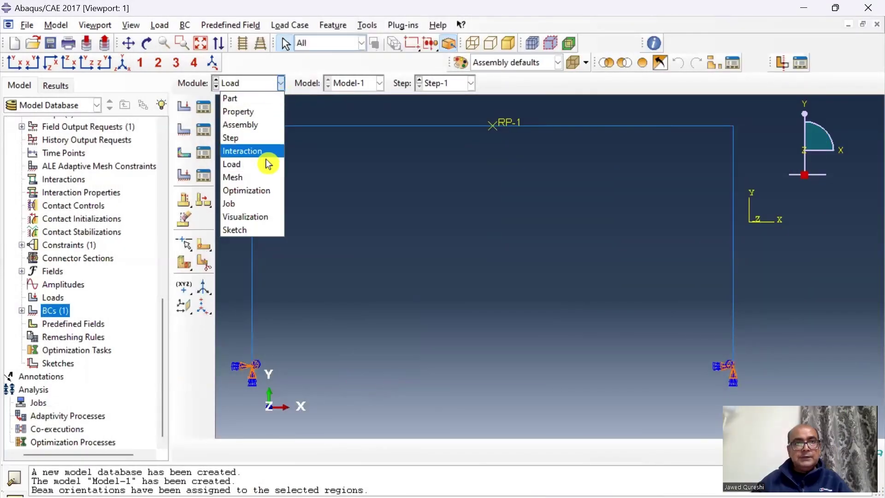
In the Mesh module, assign quadratic Standard beam elements (B32) to all members of Part-1.
left_click(263, 177)
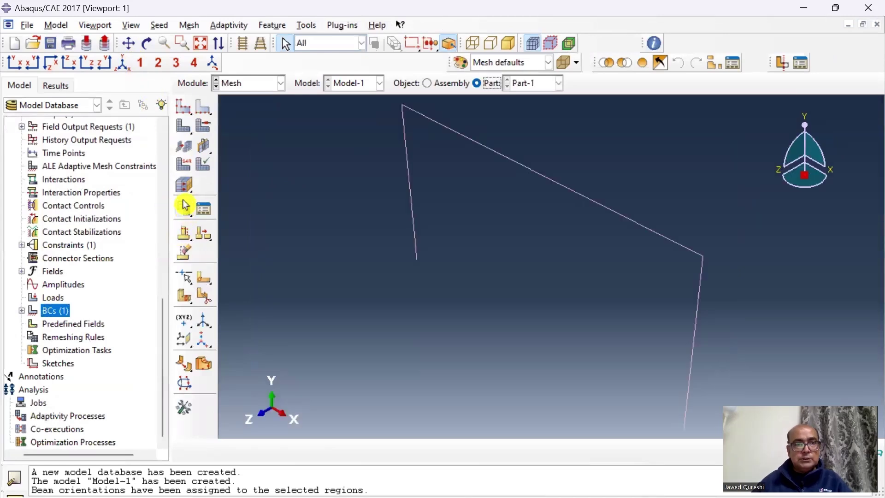
left_click(184, 164)
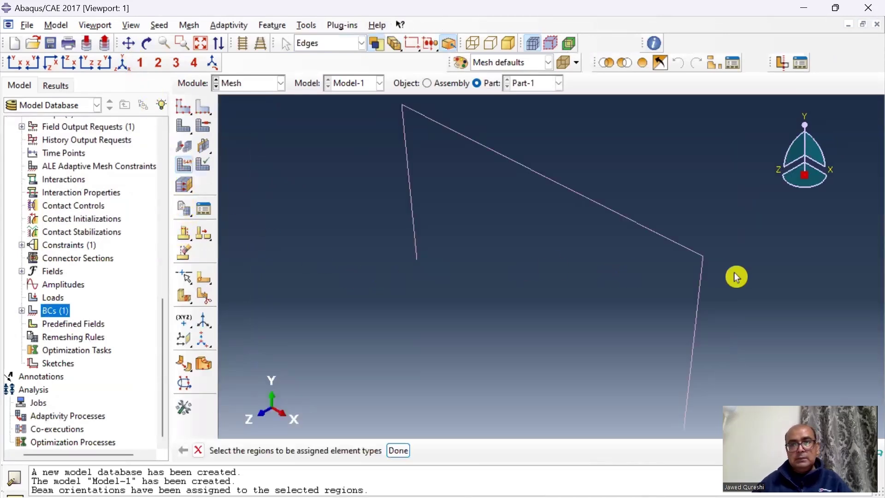
left_click_drag(715, 278, 323, 179)
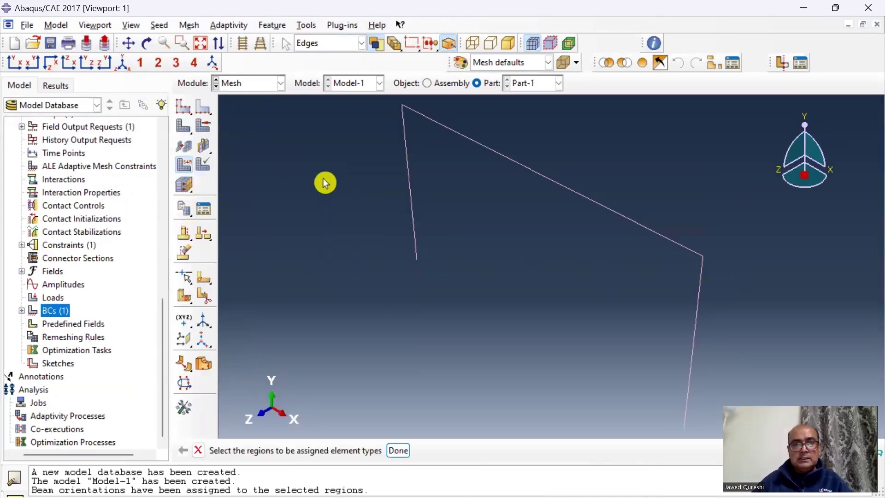
left_click(399, 451)
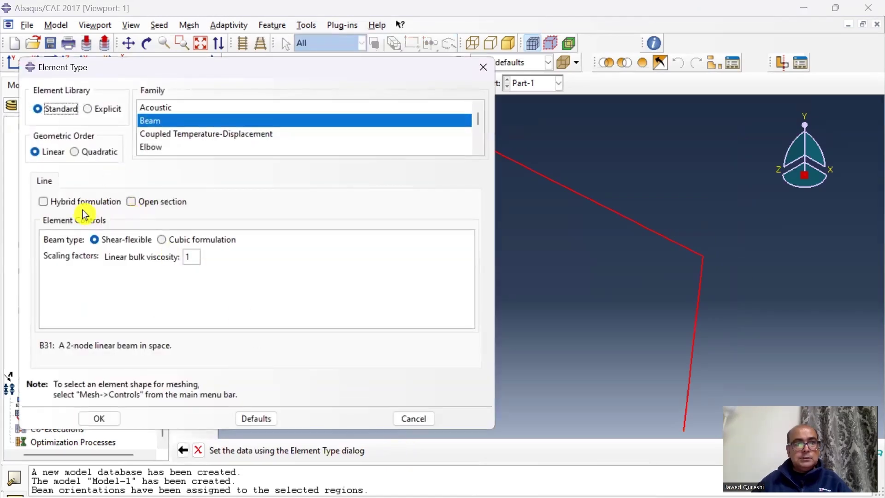
left_click(77, 153)
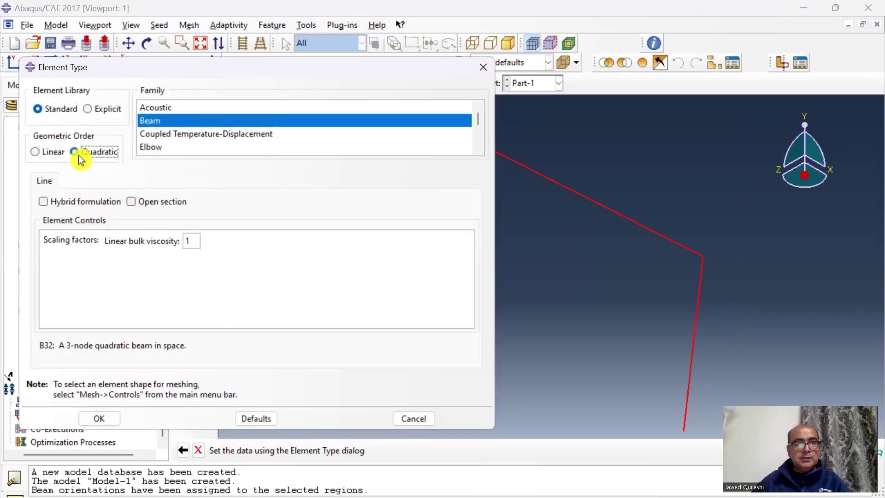
left_click(100, 418)
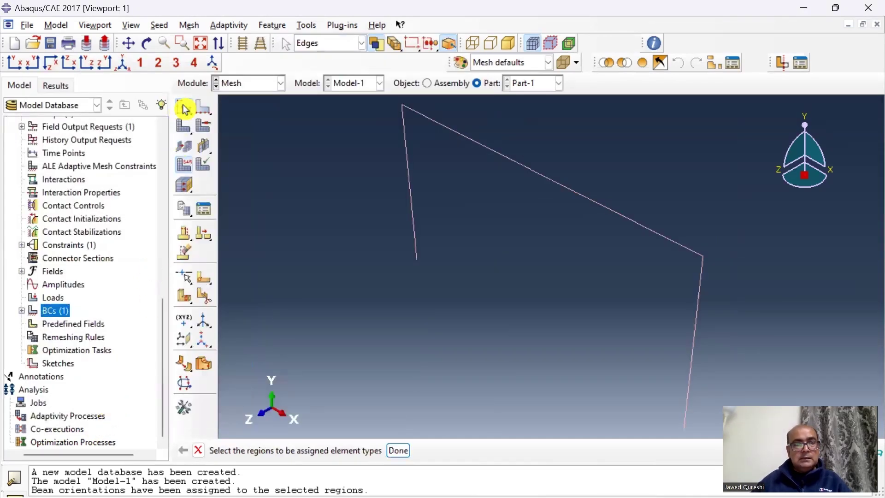
Seed Part-1 with an approximate global size of 0.2 and mesh the part.
left_click(185, 110)
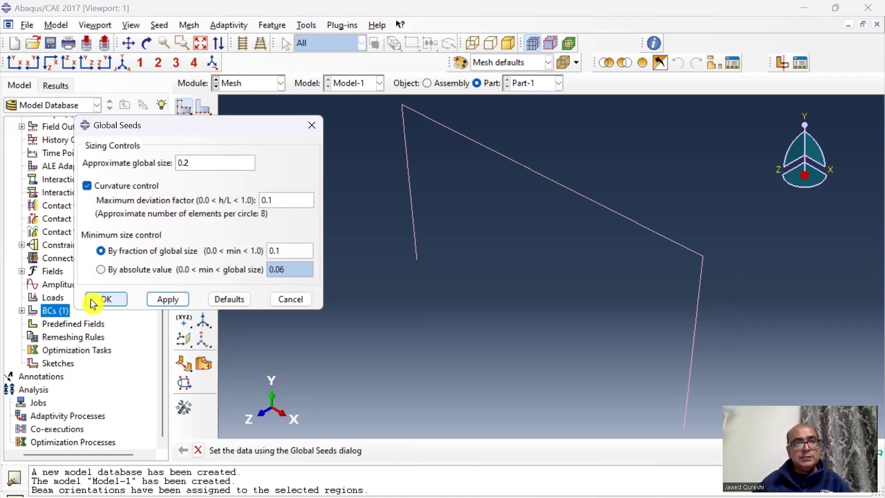
left_click(107, 300)
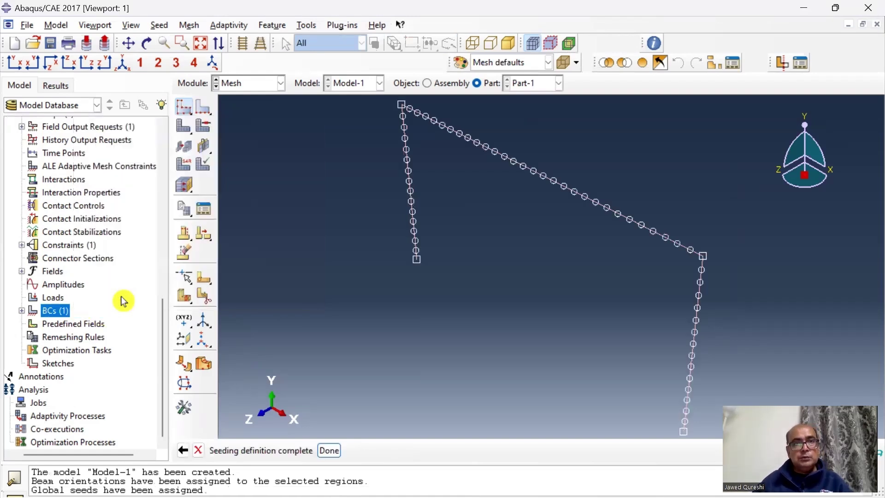
left_click(183, 129)
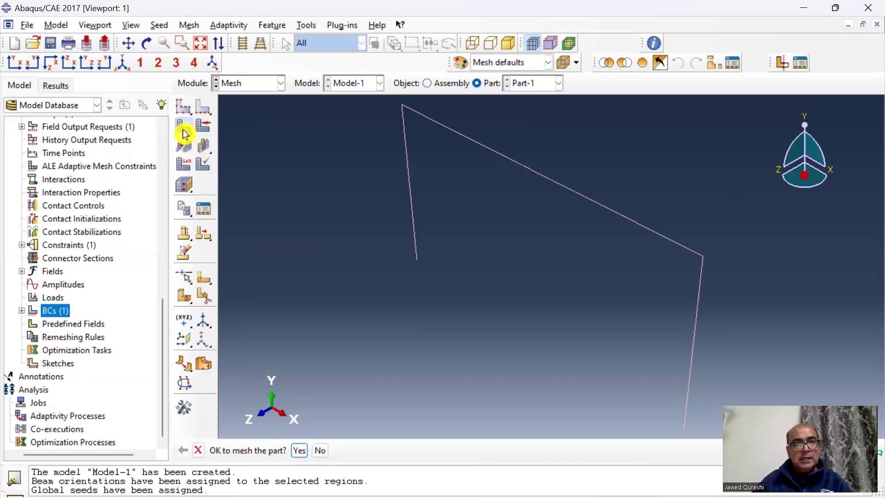
left_click(302, 451)
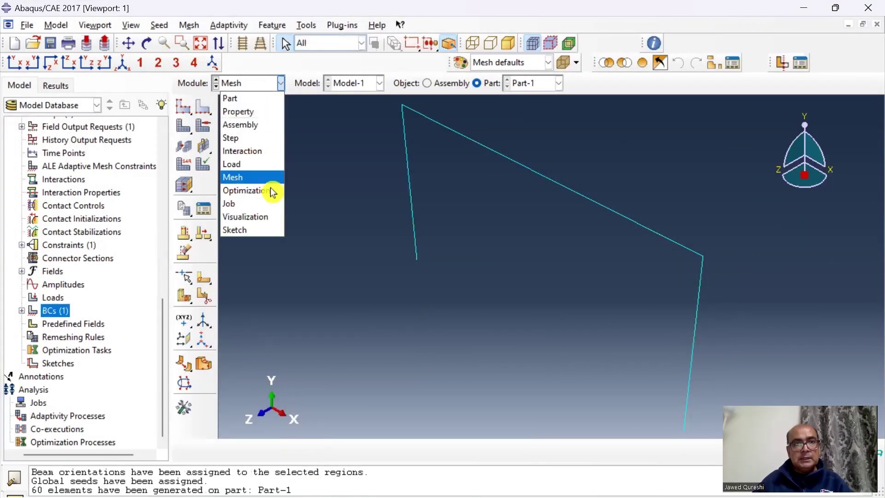
In the Job module, create a full analysis job named freqsframe for Model-1 with the default submission settings.
left_click(270, 203)
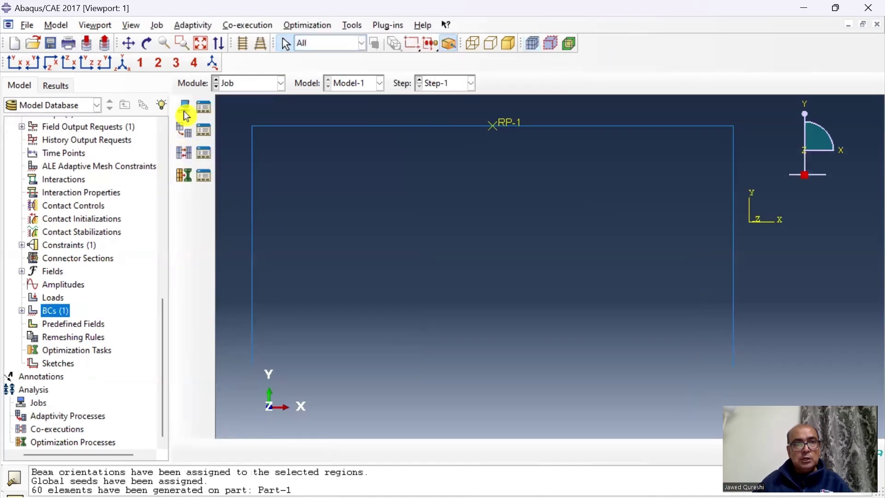
left_click(183, 108)
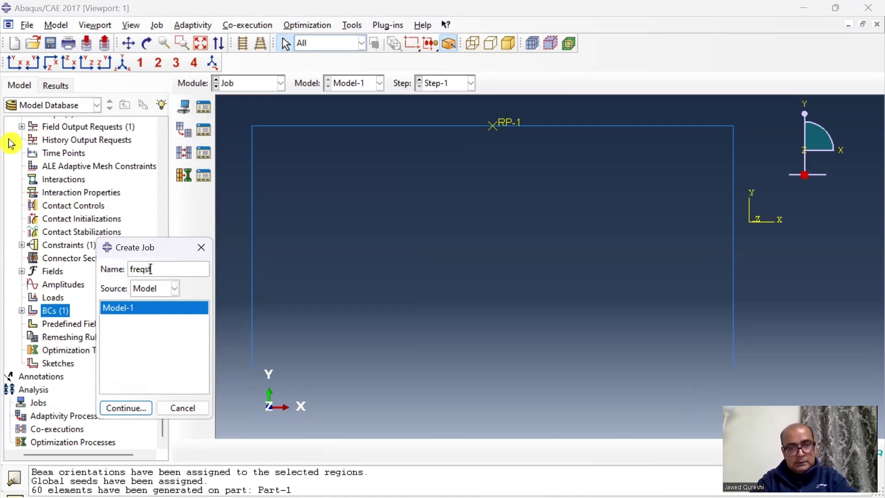
type("me")
left_click(126, 408)
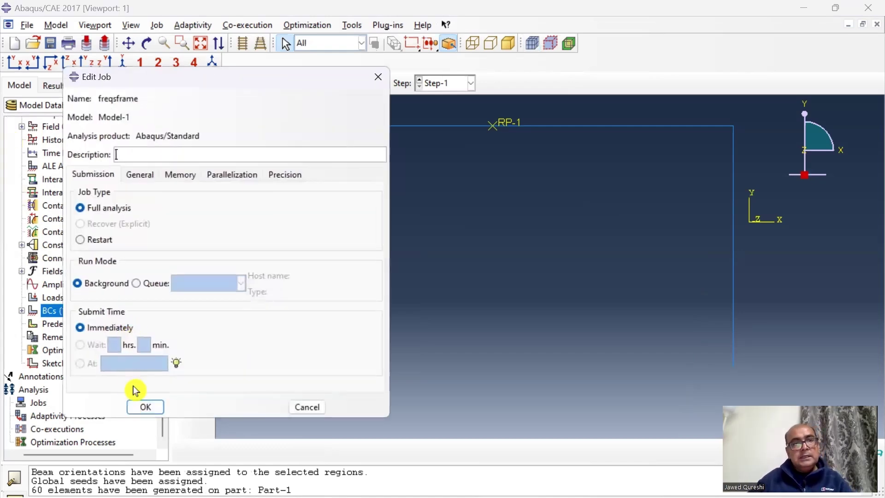
left_click(147, 406)
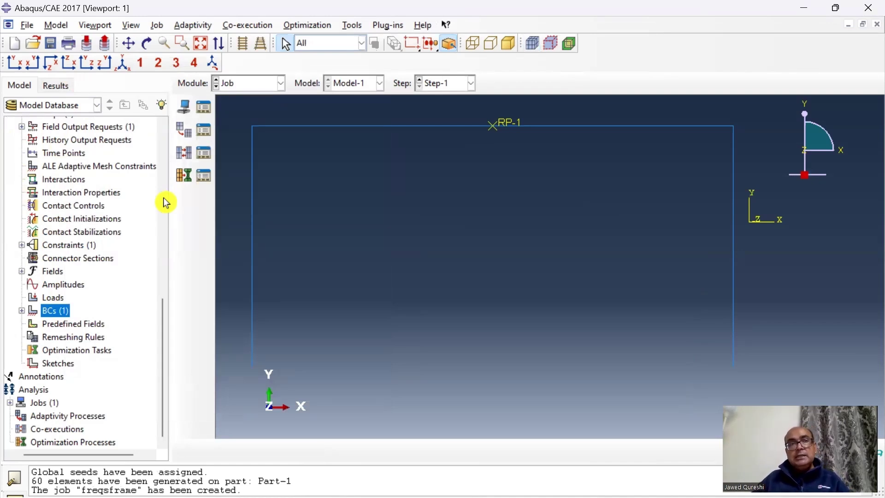
Set the work directory and save the model database as Sframe.cae in C:\ABAQUS_temp\SFrameFq\fix frame.
left_click(36, 31)
left_click(65, 93)
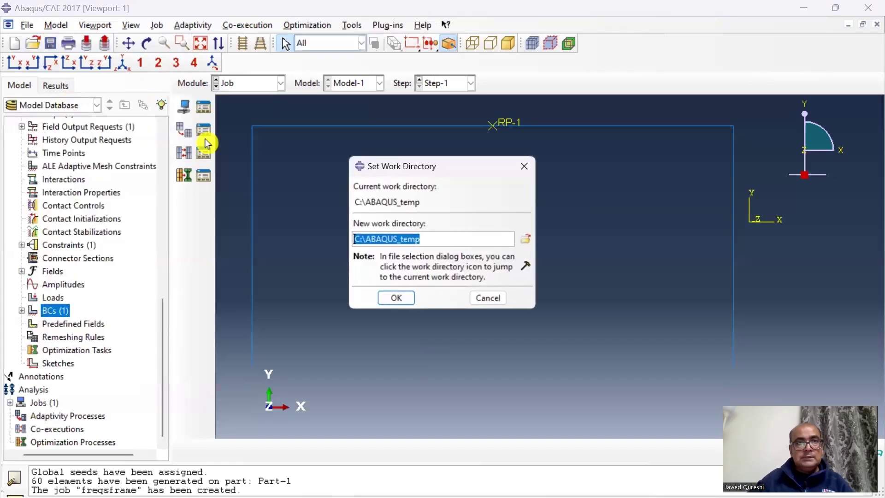
left_click(527, 239)
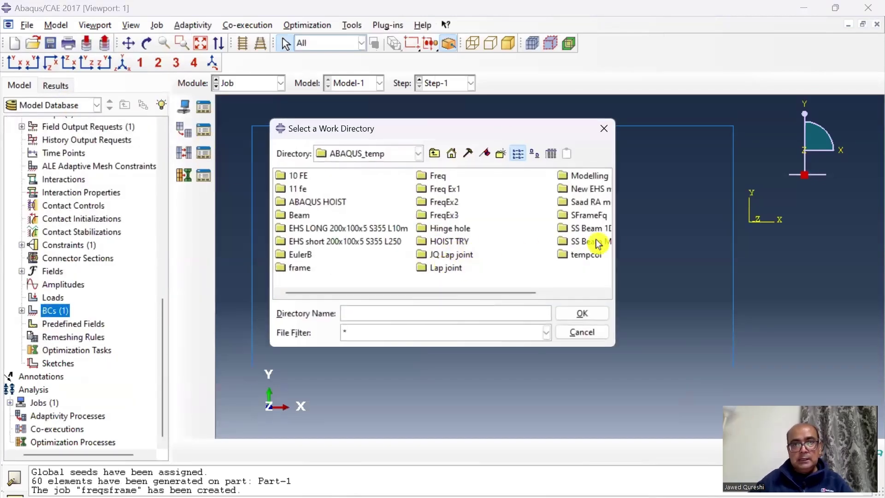
left_click(575, 310)
left_click(398, 298)
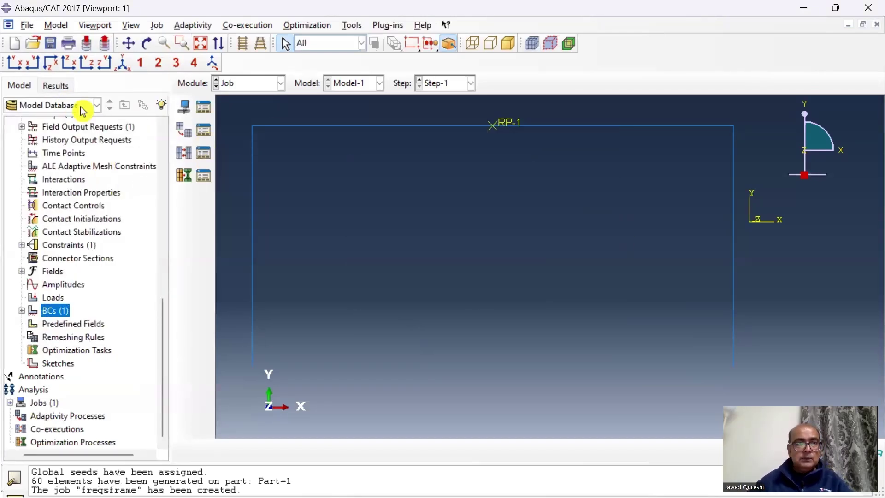
left_click(28, 26)
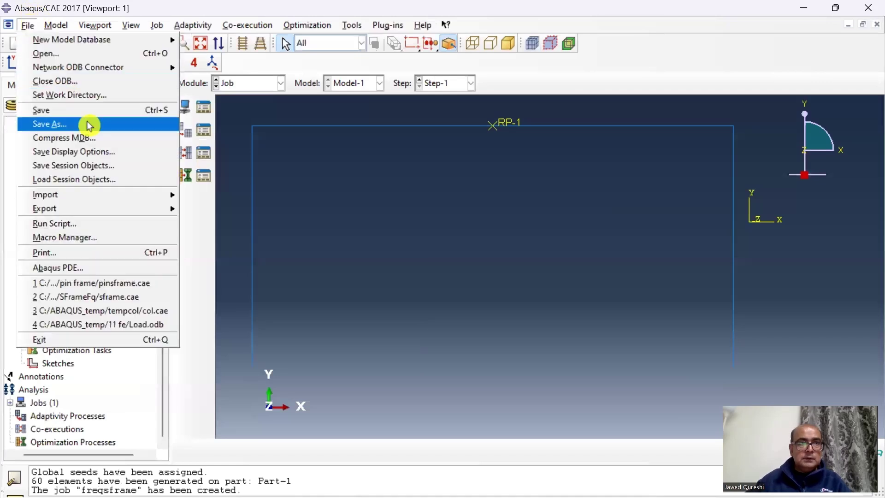
left_click(50, 124)
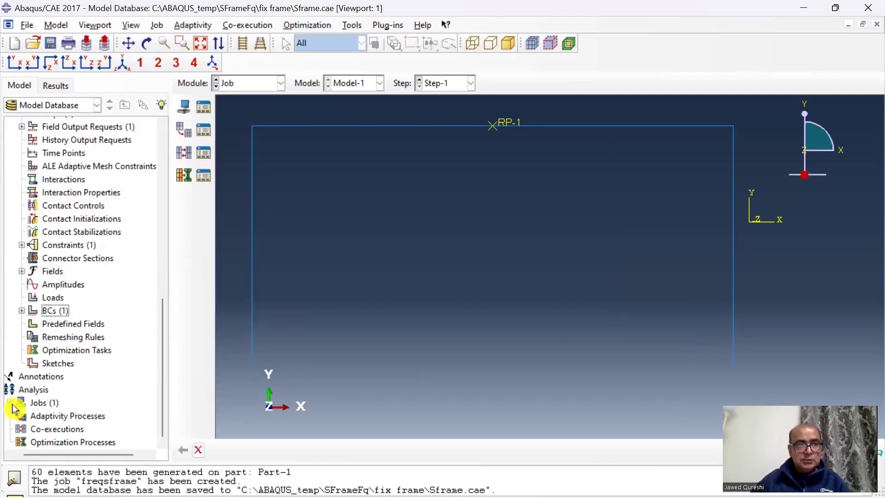
Submit the freqsframe job for analysis and open the data file in its enlarged job monitor.
right_click(104, 402)
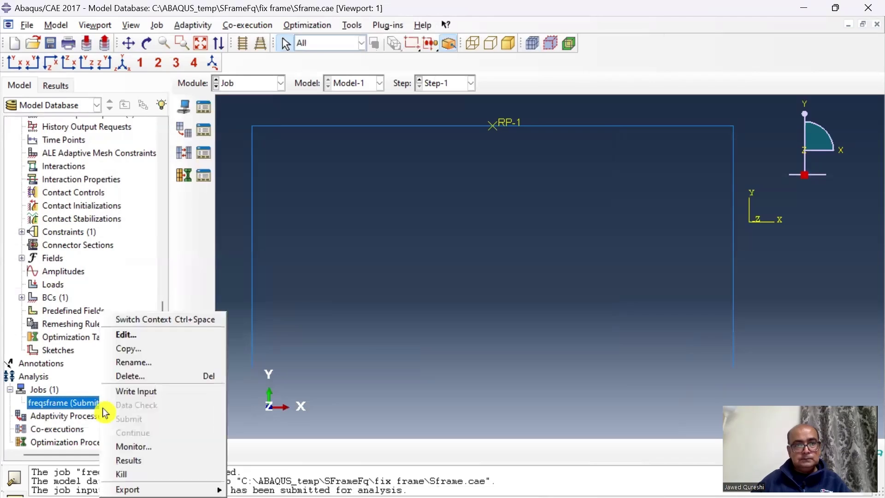
left_click(148, 447)
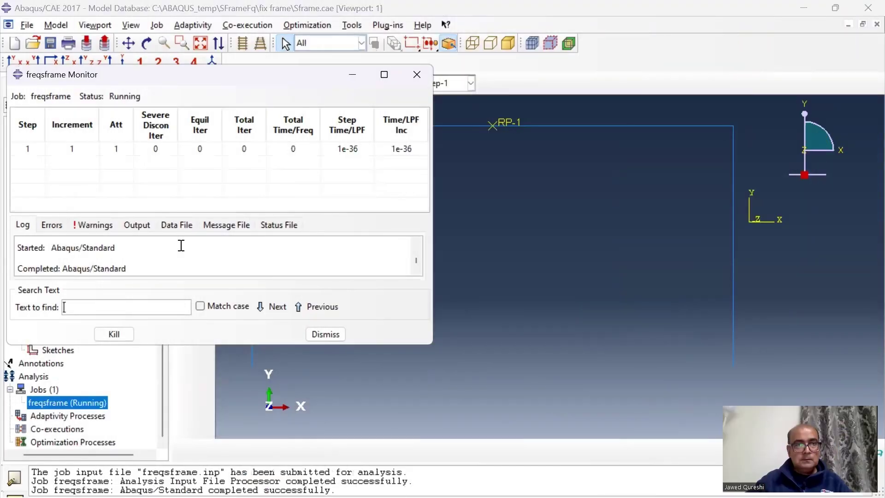
left_click(172, 227)
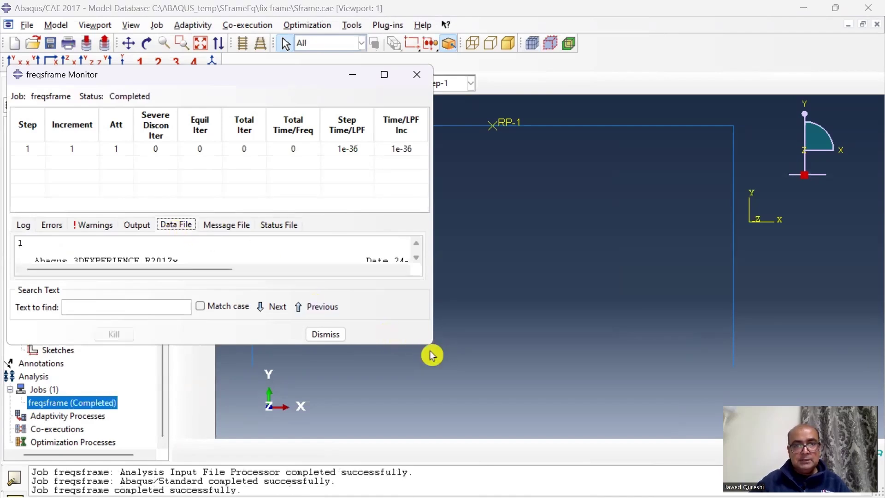
left_click_drag(432, 346, 516, 452)
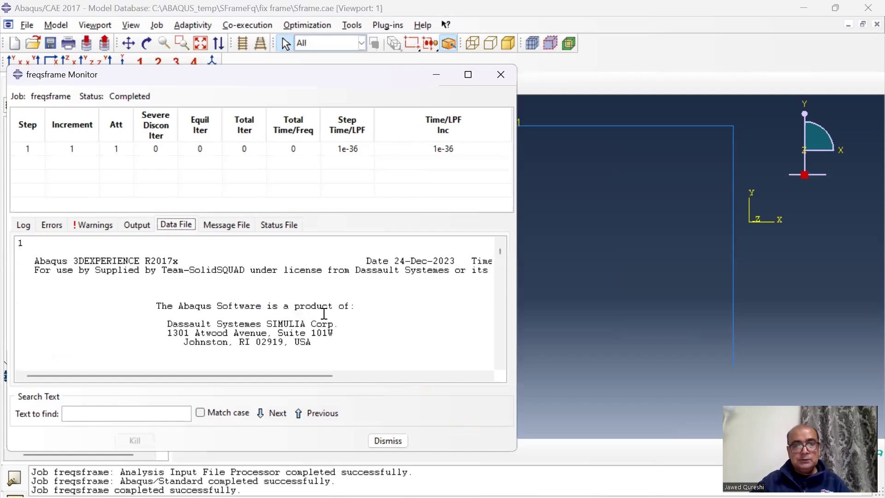
Examine the data file for the model's total mass and the frequencies of the first three modes.
scroll(324, 313, "down", 15)
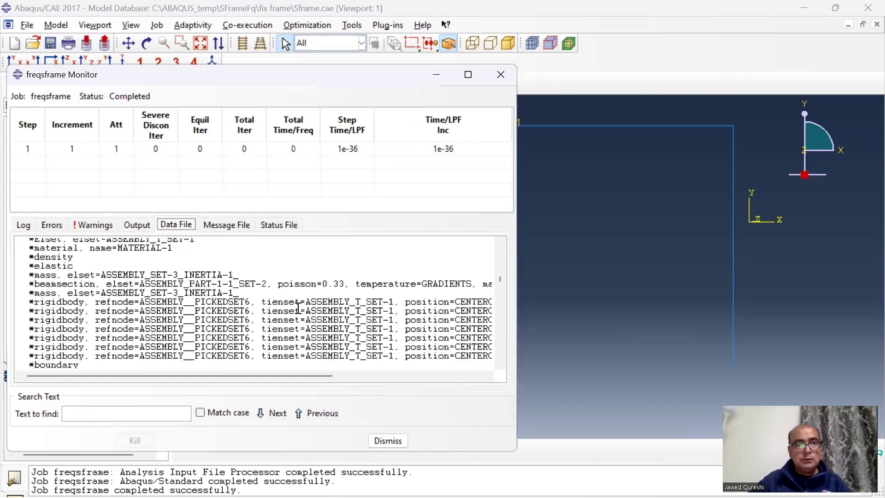
scroll(298, 308, "down", 15)
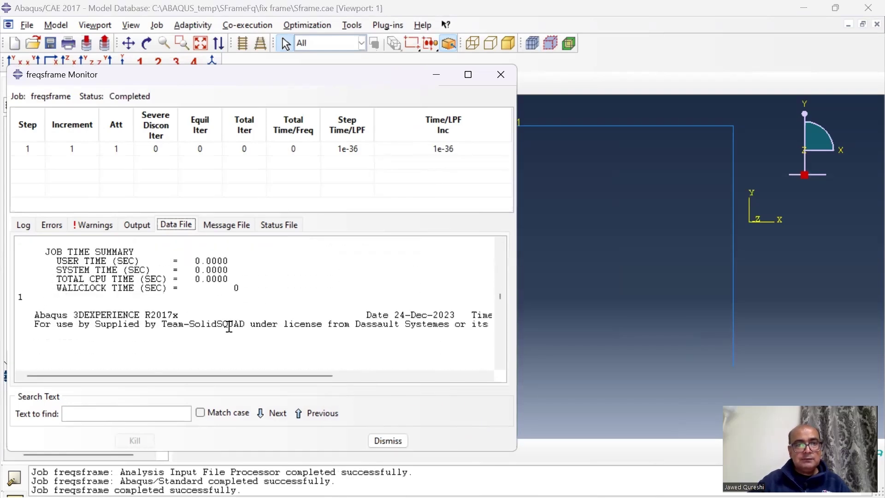
scroll(229, 327, "down", 12)
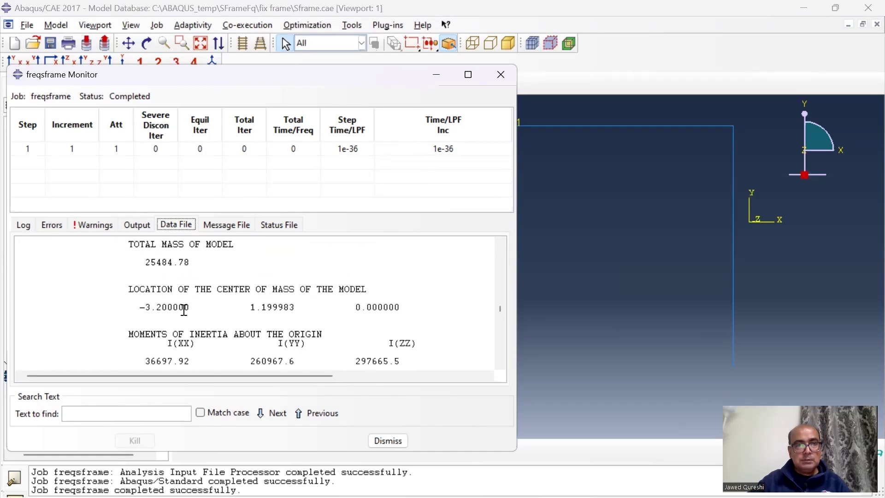
scroll(171, 303, "up", 1)
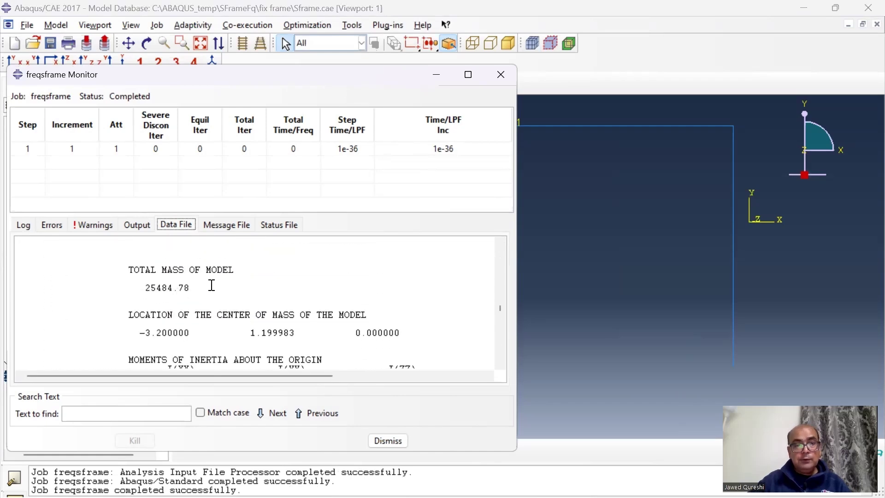
scroll(211, 285, "down", 12)
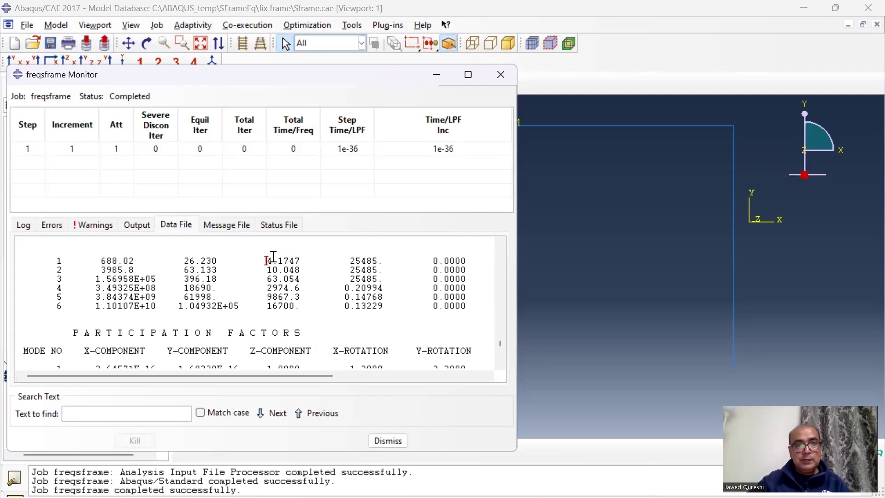
left_click_drag(272, 270, 307, 269)
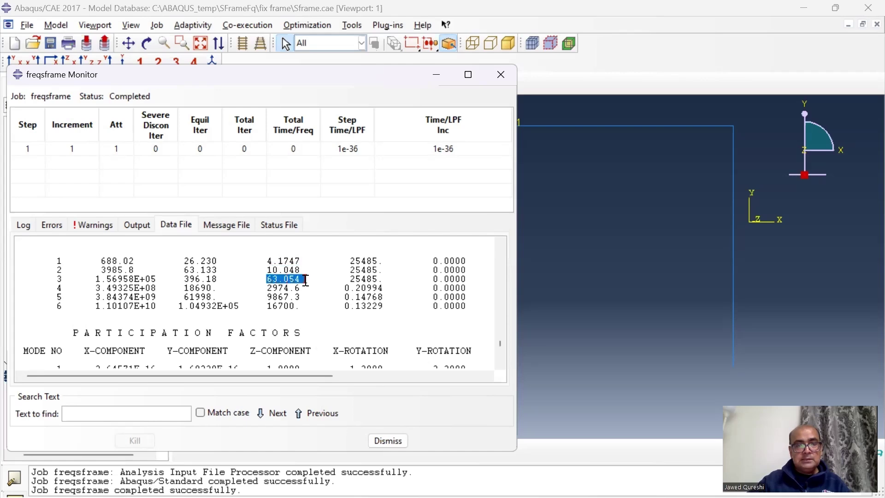
left_click(501, 74)
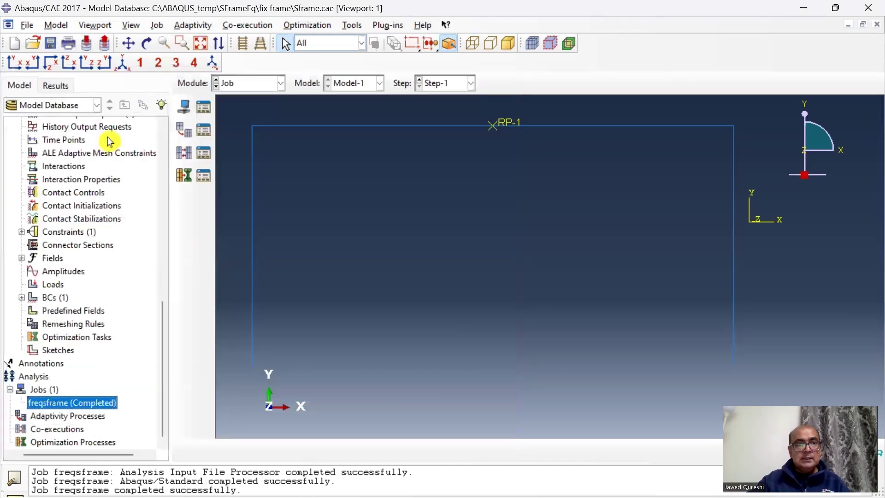
Load the freqsframe results in the Visualization module and hide the compass and title block in the viewport annotations.
right_click(103, 410)
left_click(168, 470)
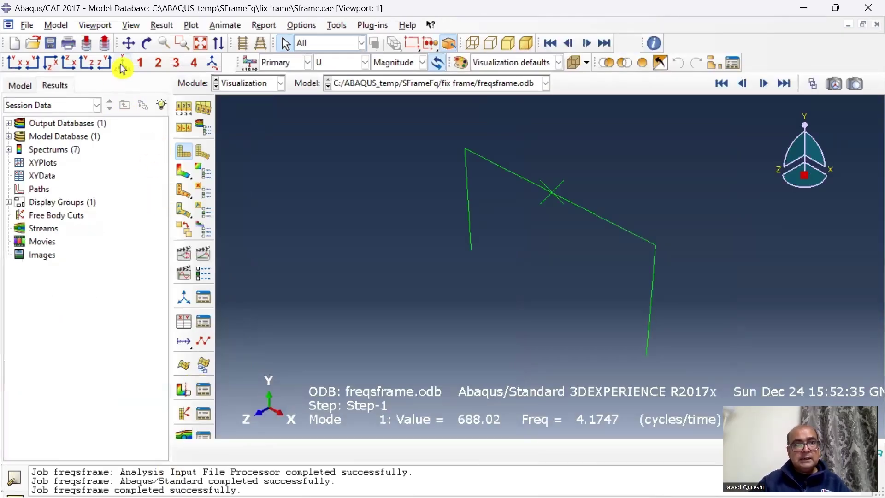
left_click(97, 26)
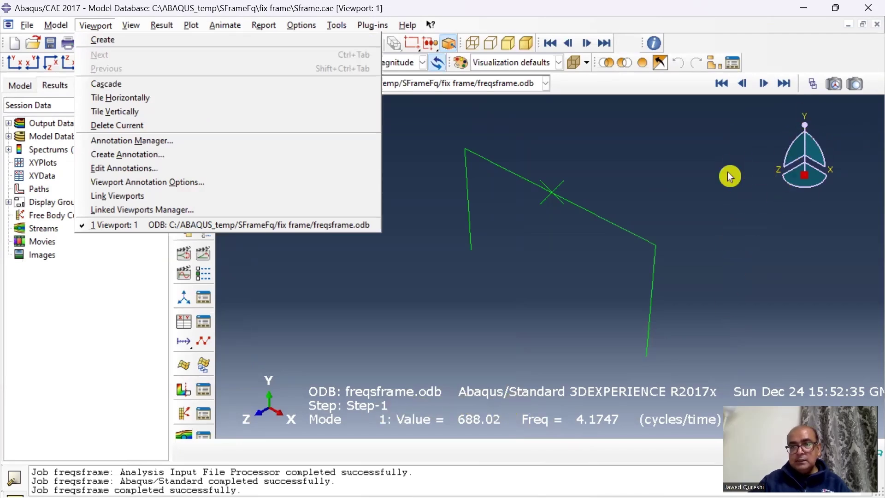
left_click(183, 187)
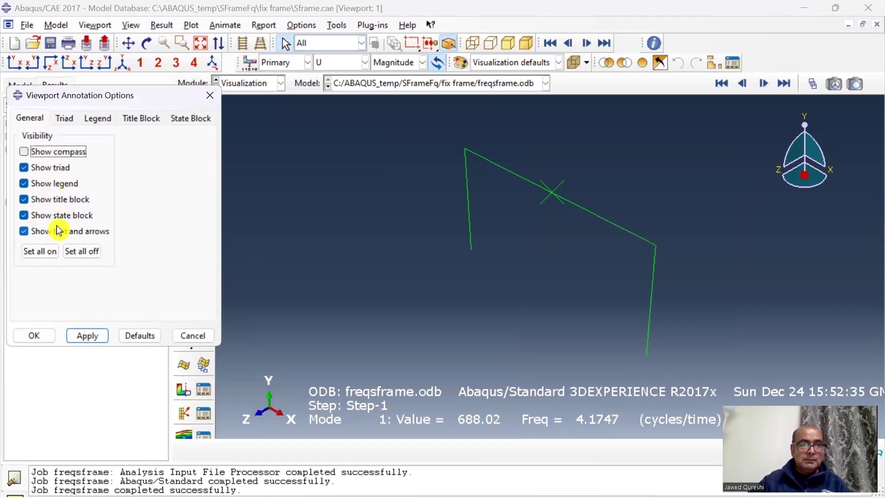
left_click(42, 199)
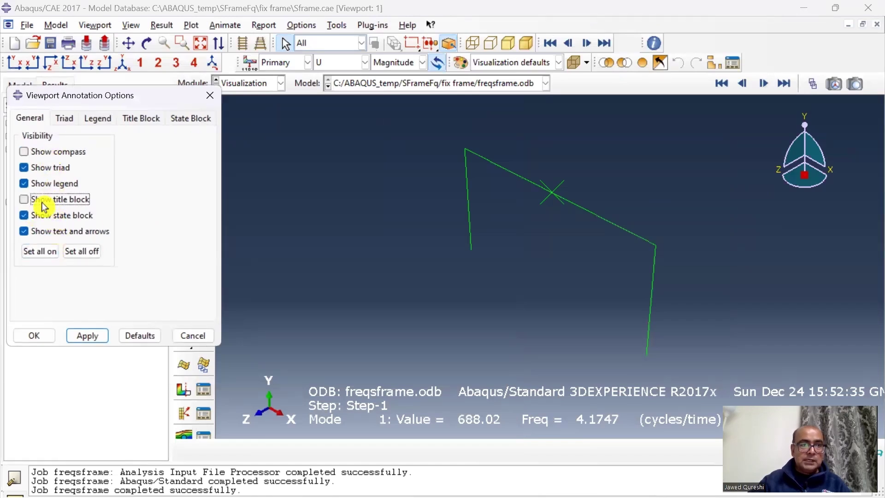
left_click(87, 335)
left_click(34, 335)
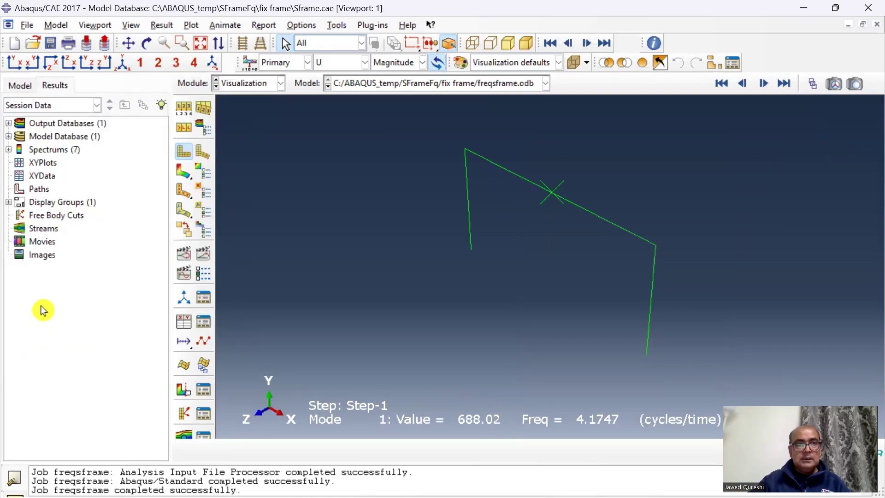
left_click(56, 25)
mouse_move(87, 25)
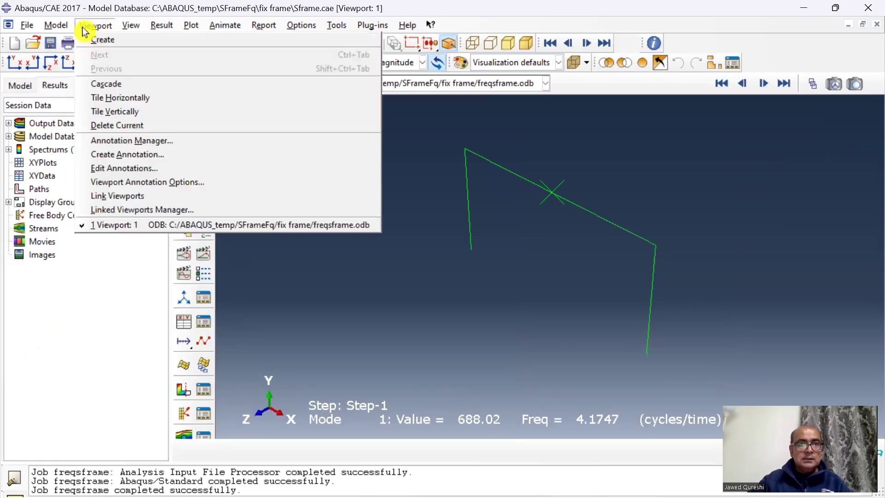
left_click(198, 183)
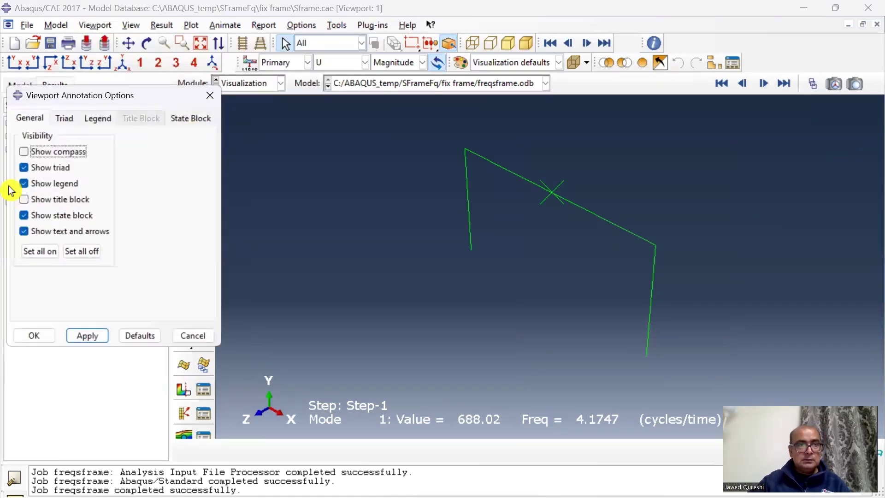
left_click(43, 336)
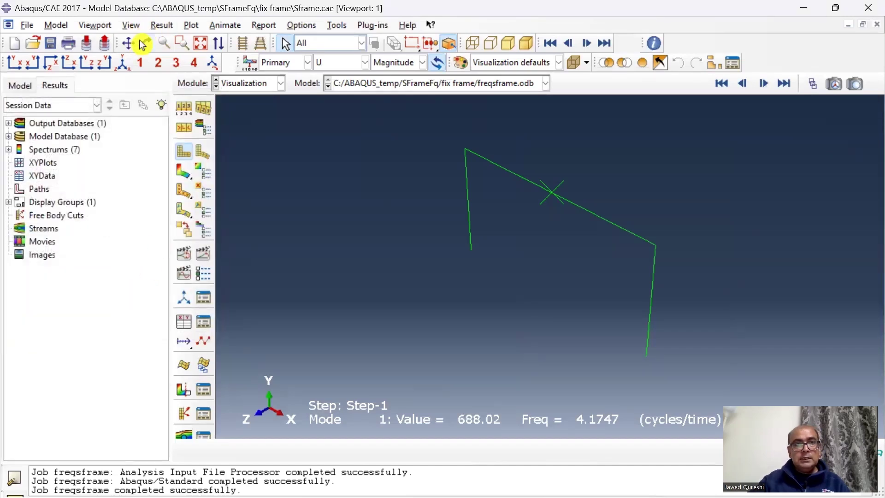
Render the beam profiles in the ODB display with a reduced scale factor.
left_click(154, 25)
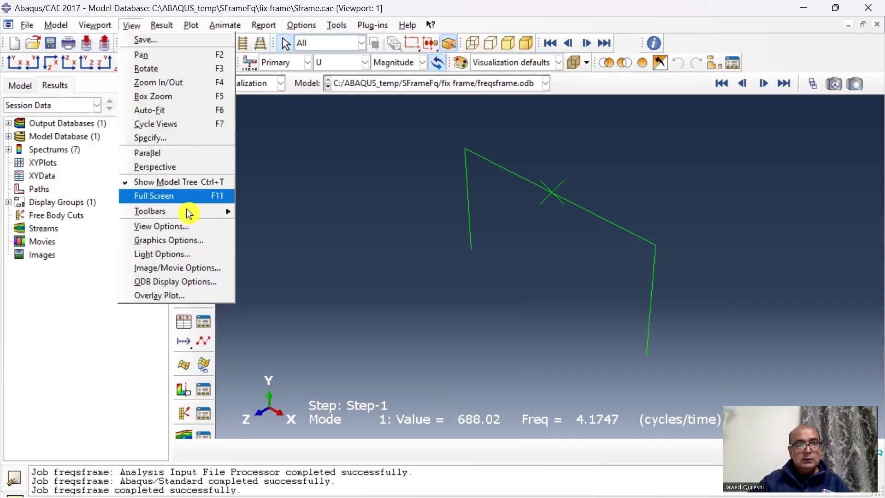
left_click(205, 281)
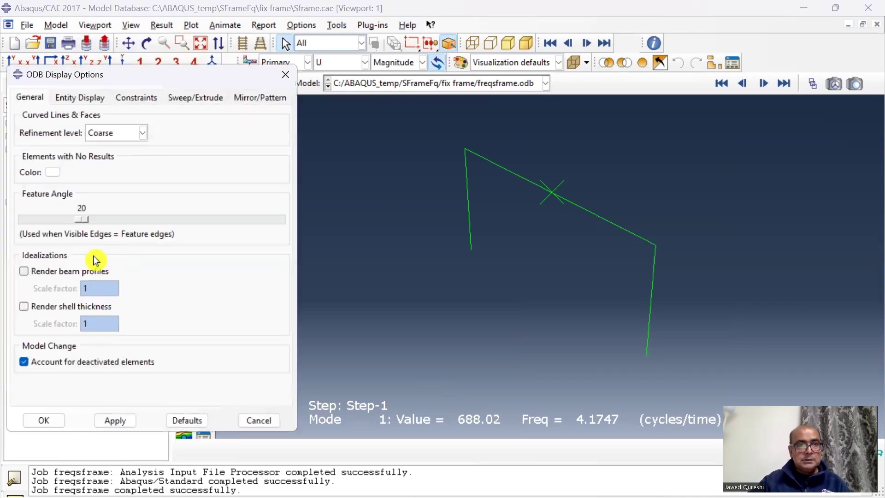
left_click(23, 271)
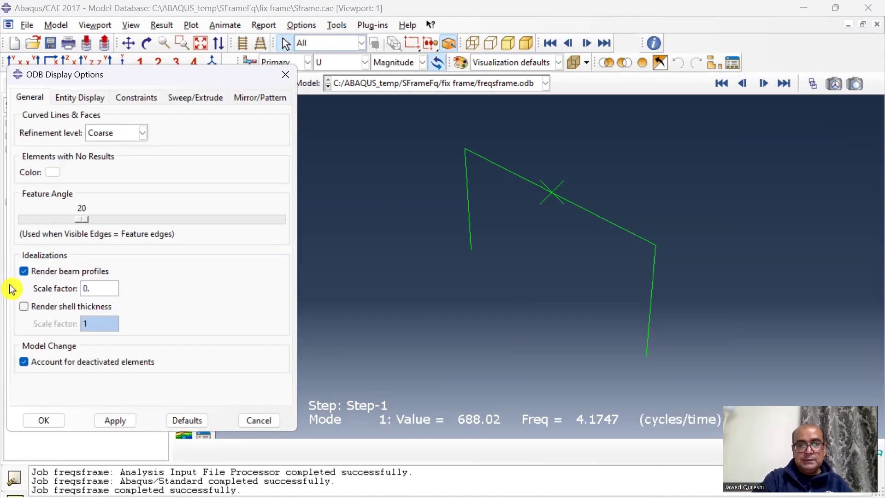
left_click(41, 420)
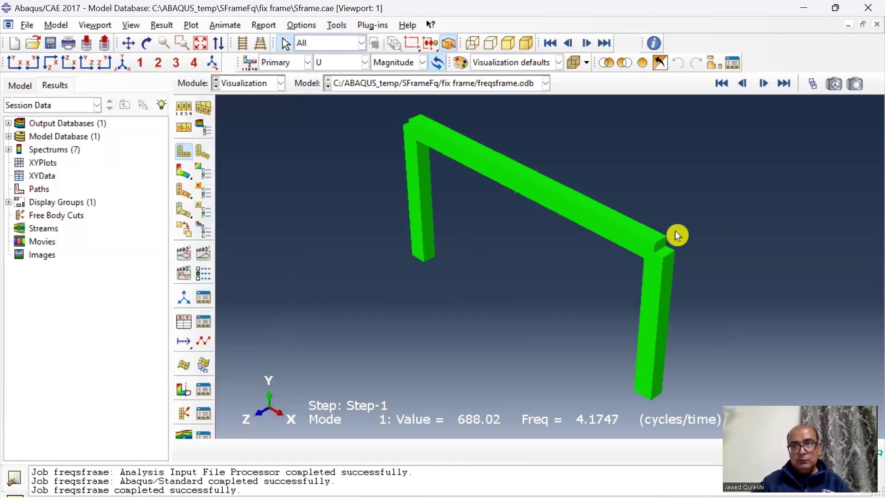
Plot the mode 1 displacement contours on the deformed frame, superimposed on its undeformed shape.
left_click(185, 173)
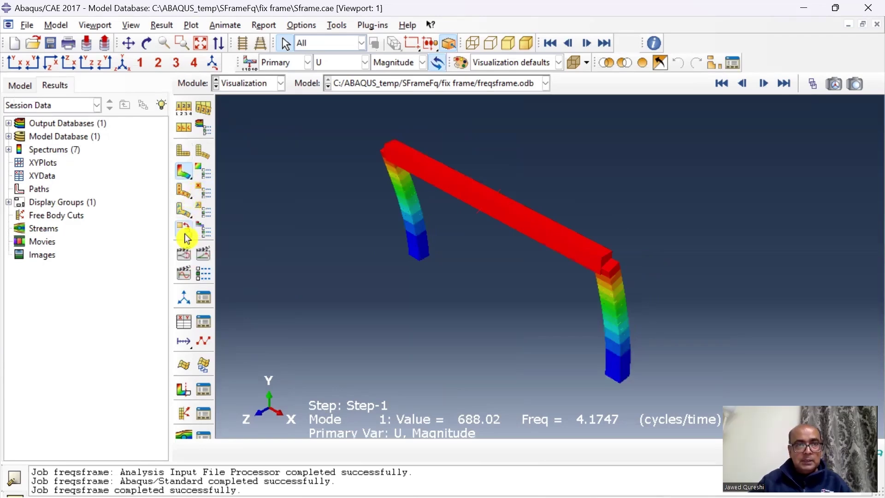
left_click(188, 157)
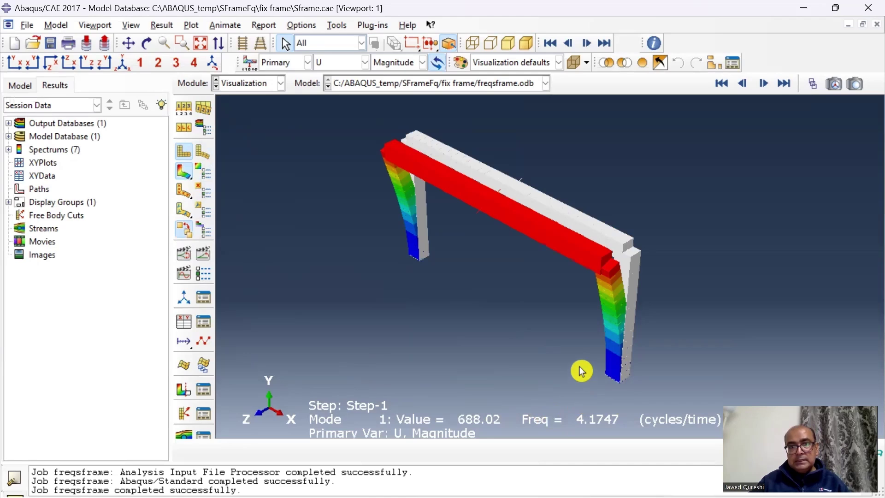
Slow the looping animation to about half the maximum frame rate and play the harmonic animation of mode 1.
left_click(200, 278)
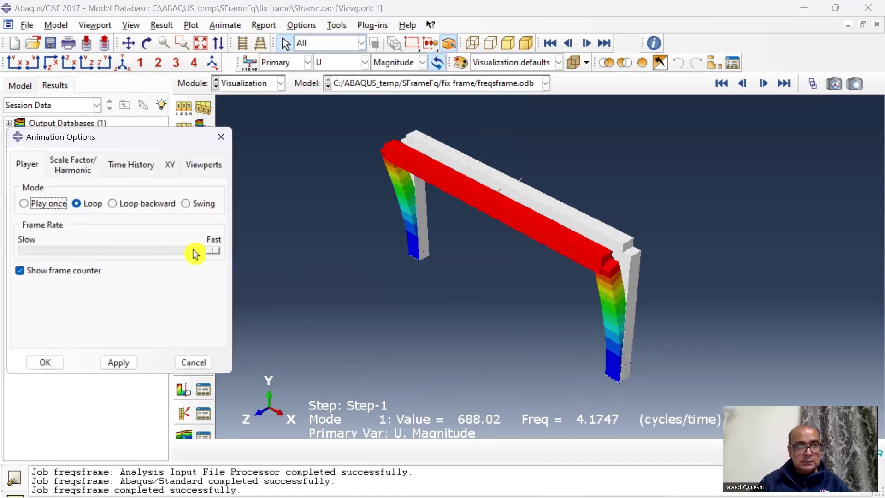
left_click_drag(193, 251, 116, 272)
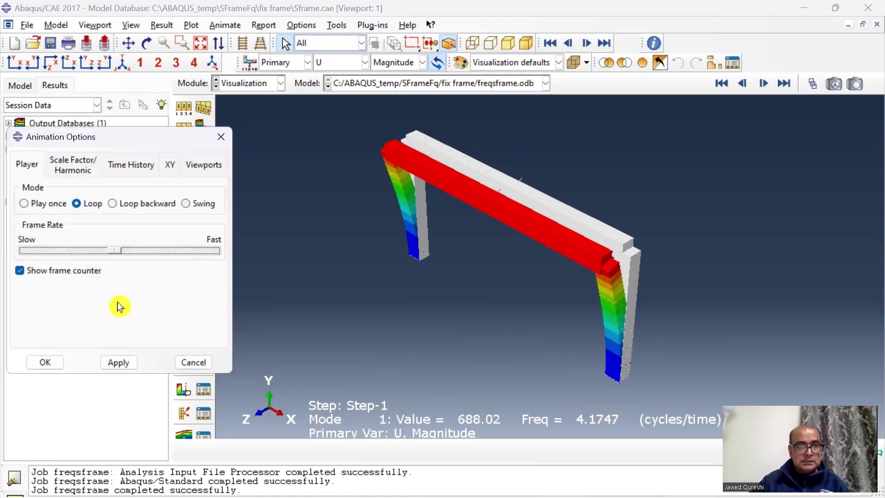
left_click(57, 364)
left_click(185, 277)
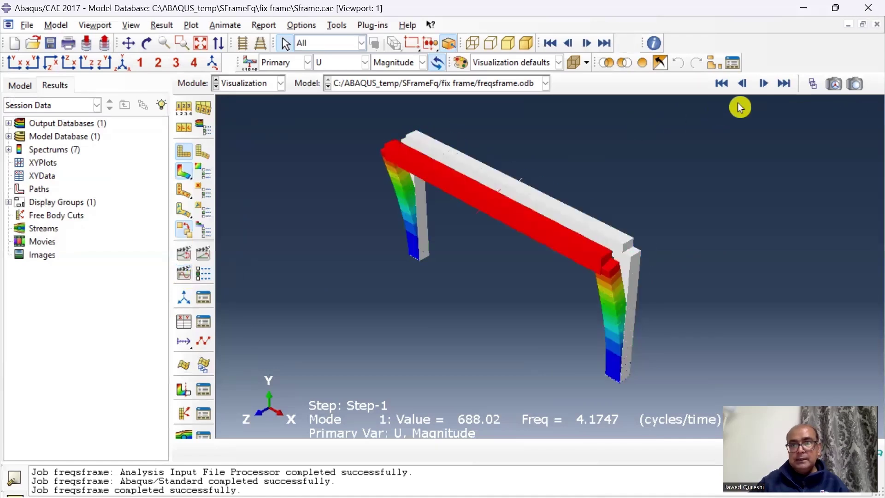
Advance through modes 2 and 3 and play the harmonic animation of each mode shape.
left_click(764, 84)
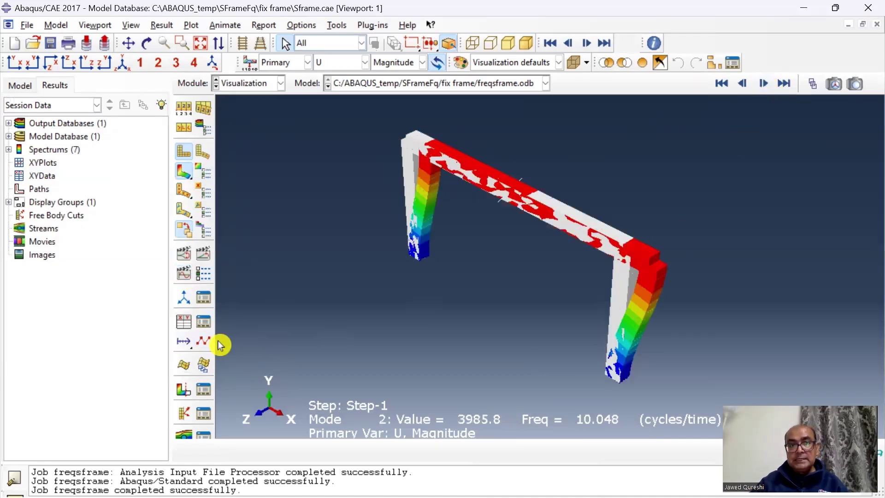
left_click(185, 277)
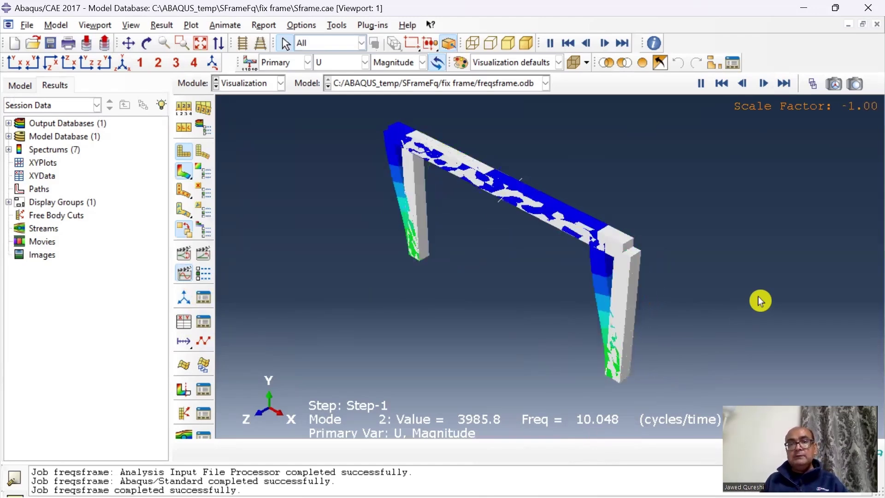
left_click(700, 83)
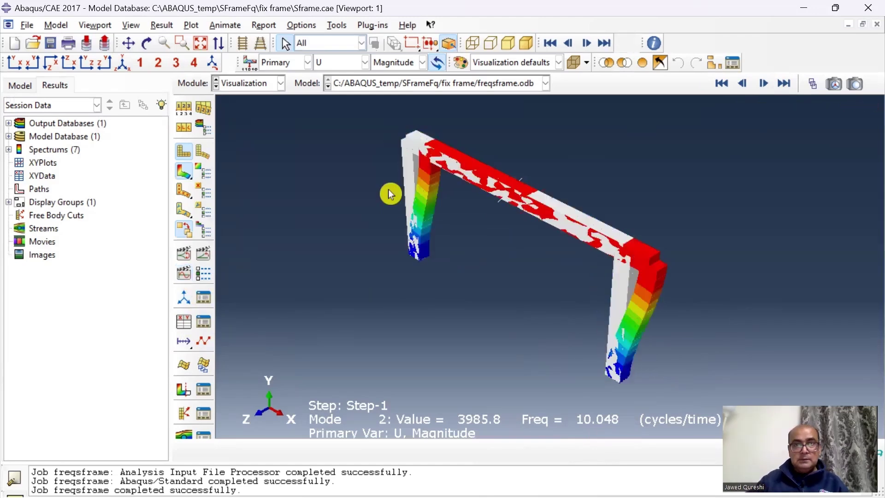
left_click(764, 84)
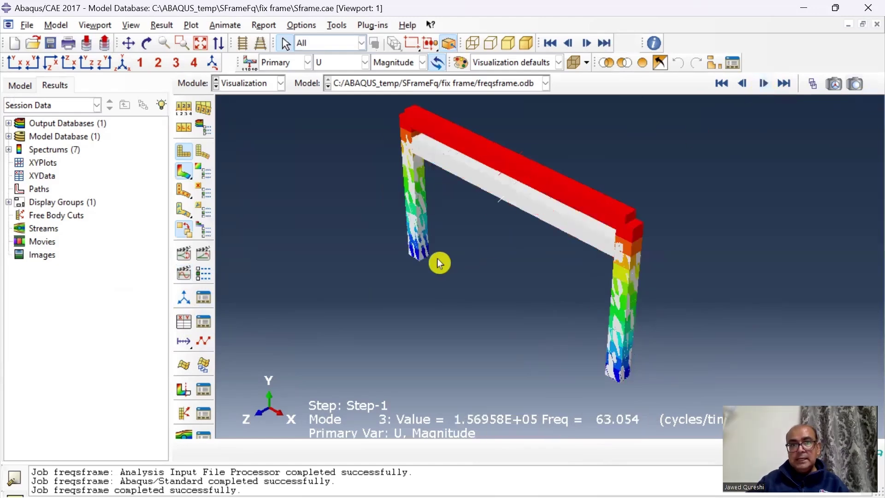
left_click(186, 273)
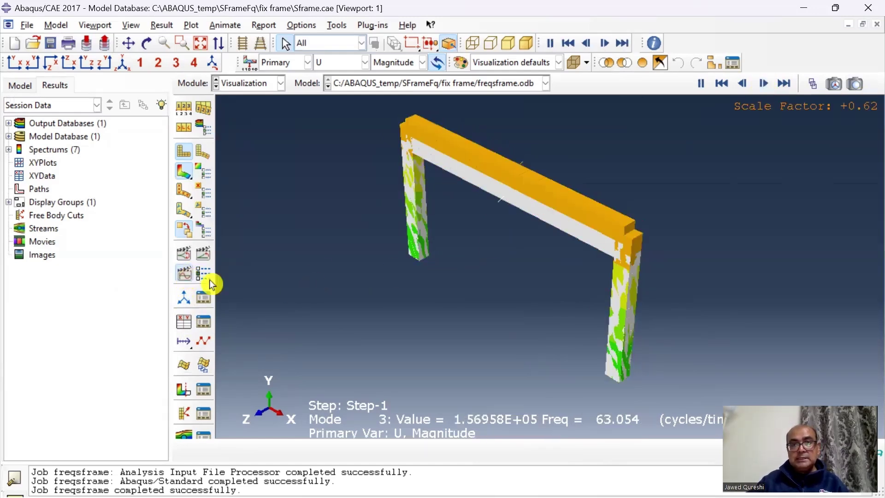